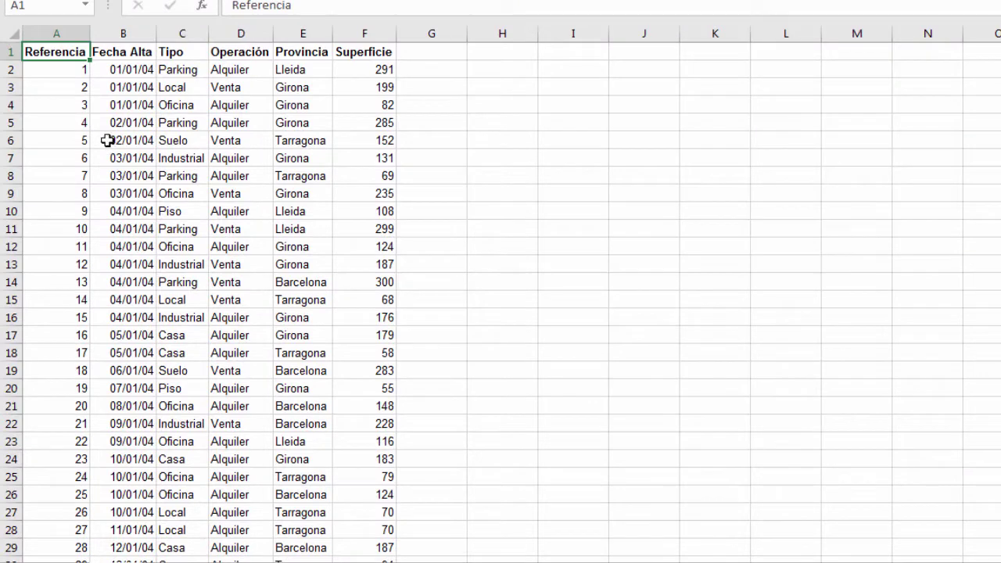
# Step: Select the table A1:F31 and apply Todos los bordes to every cell
pyautogui.click(83, 109)
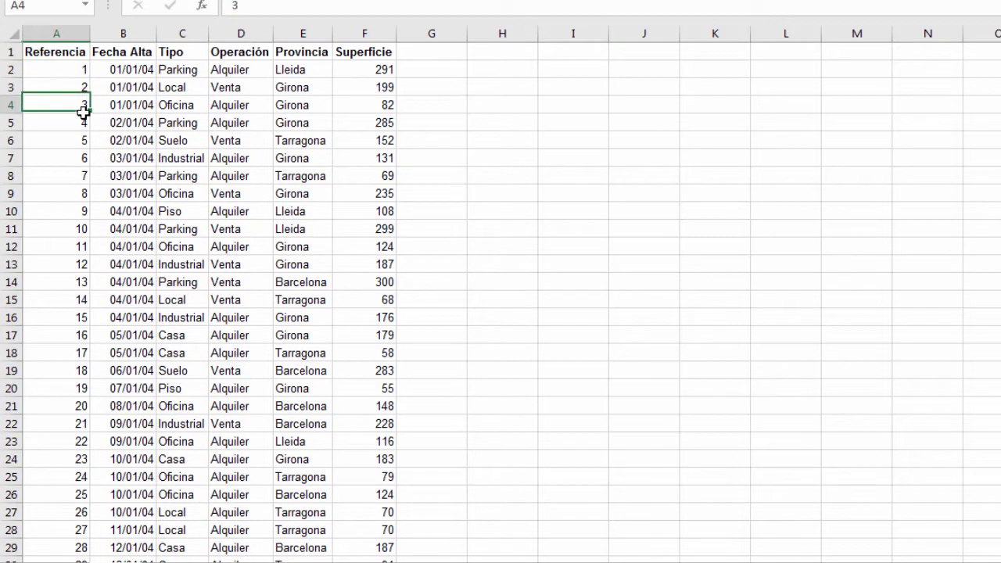
pyautogui.click(59, 54)
pyautogui.moveTo(60, 53); pyautogui.dragTo(400, 559)
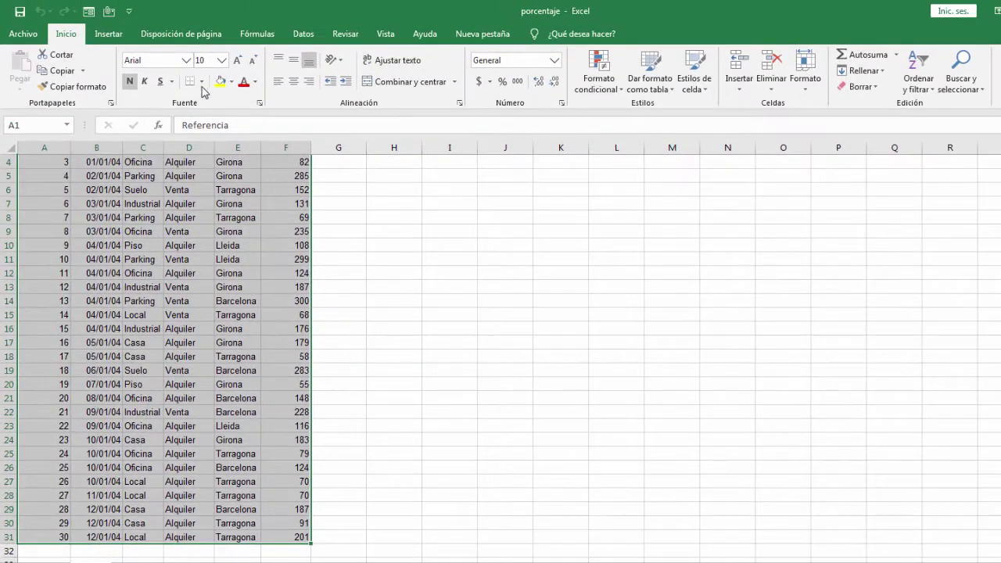
pyautogui.click(205, 83)
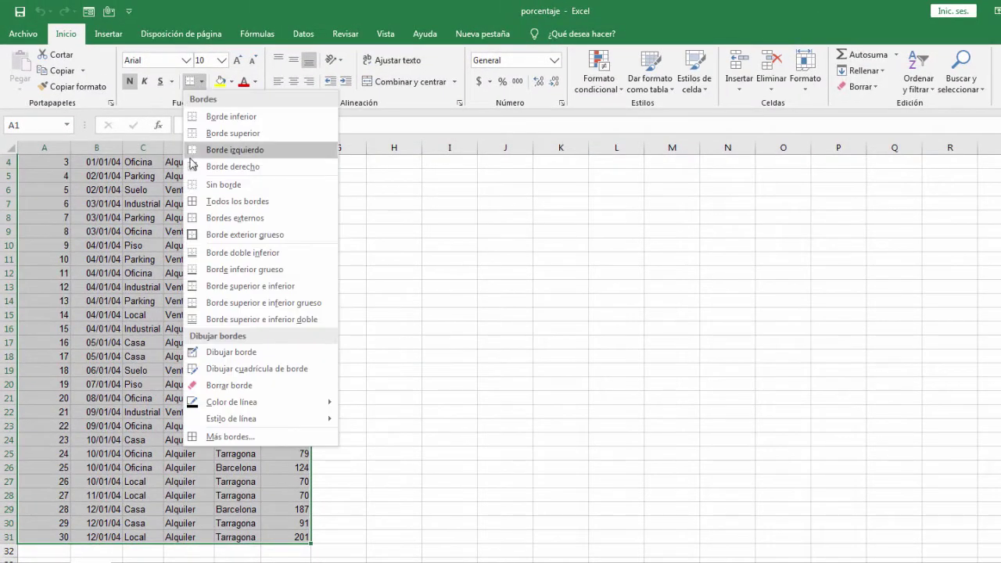
pyautogui.click(192, 202)
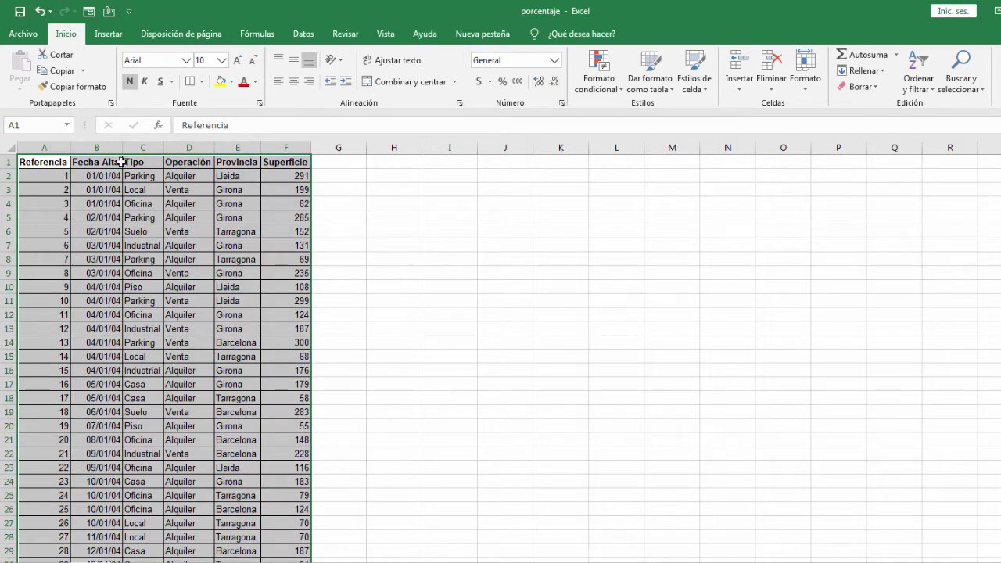
# Step: Fill the header row A1:F1 with yellow, then reselect A1:F31
pyautogui.moveTo(47, 166); pyautogui.dragTo(289, 166)
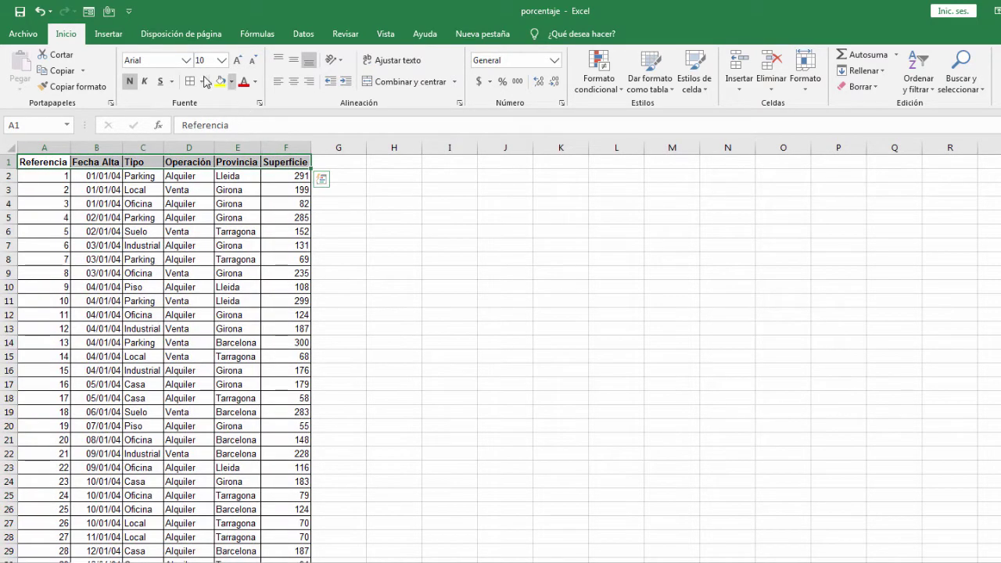
pyautogui.click(221, 81)
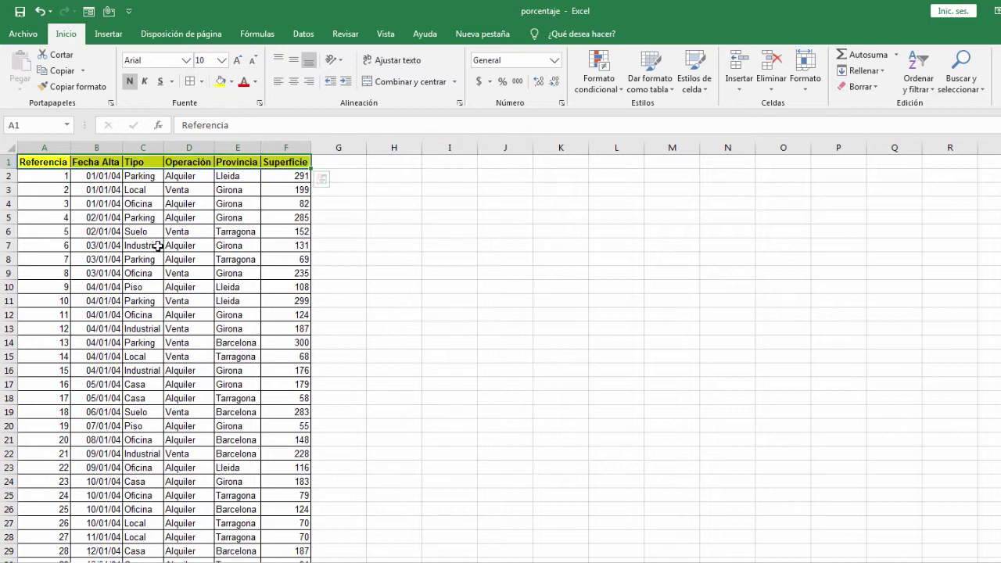
pyautogui.click(129, 245)
pyautogui.click(52, 160)
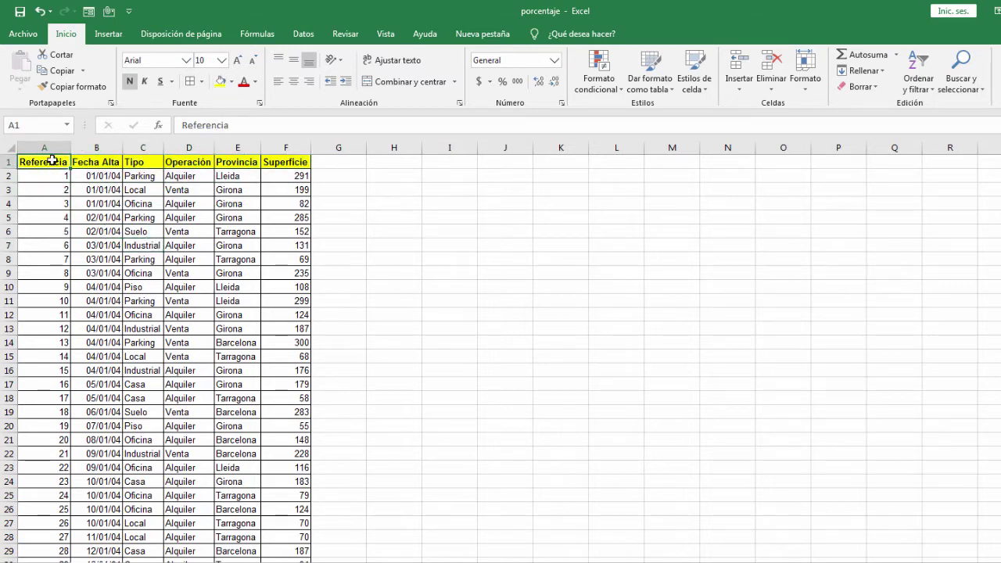
pyautogui.moveTo(51, 161)
pyautogui.mouseDown()
pyautogui.moveTo(282, 560)
pyautogui.moveTo(276, 538)
pyautogui.mouseUp()
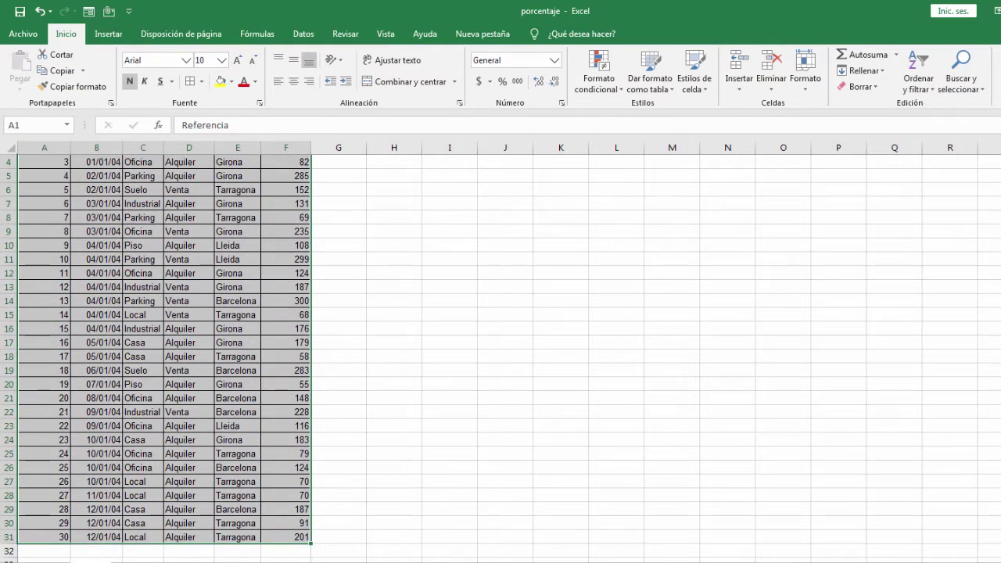
# Step: From Insertar, choose Gráfico dinámico to create a pivot chart from Hoja1!$A$1:$F$31
pyautogui.scroll(1, 501, 352)
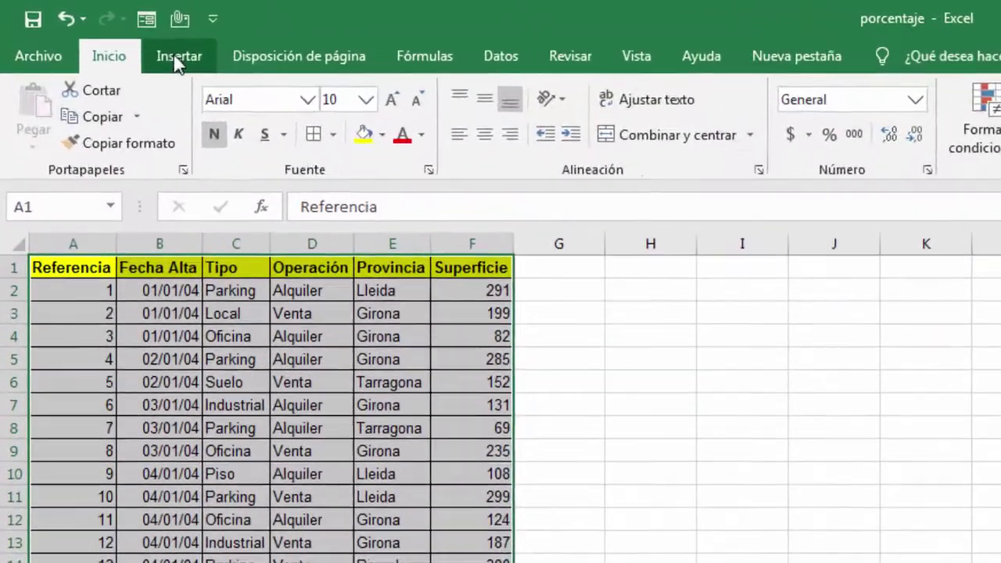
pyautogui.click(108, 35)
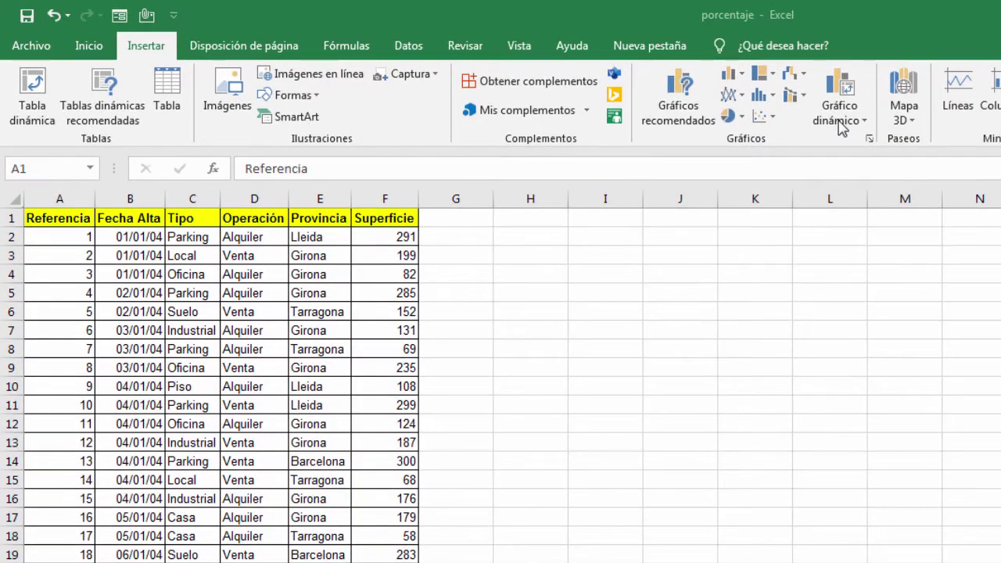
pyautogui.click(842, 129)
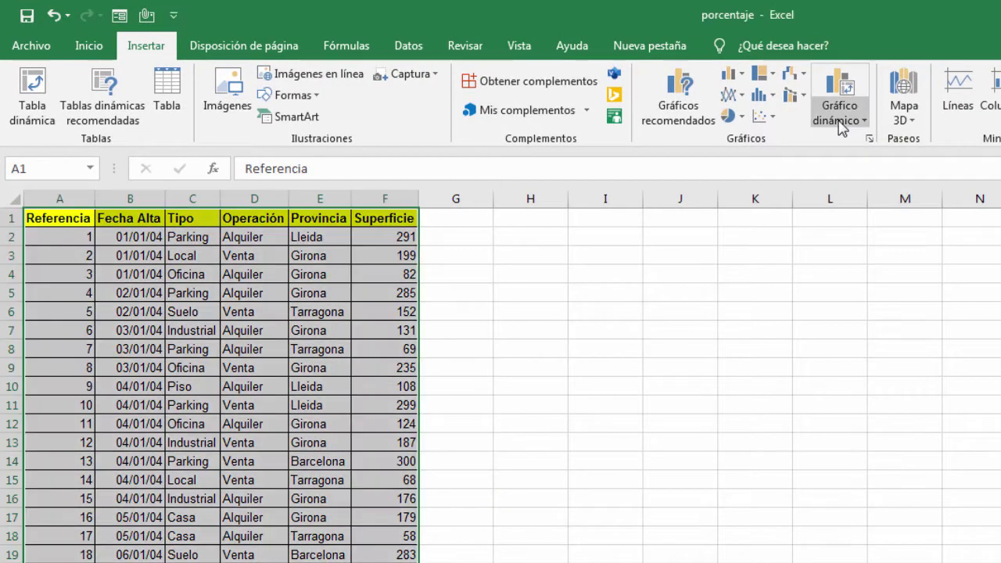
pyautogui.click(841, 128)
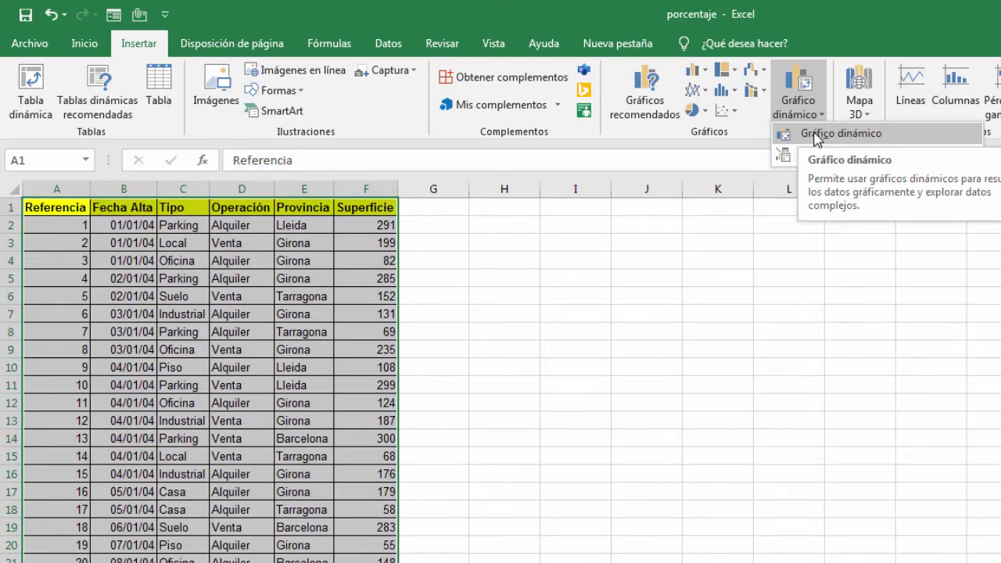
pyautogui.click(816, 135)
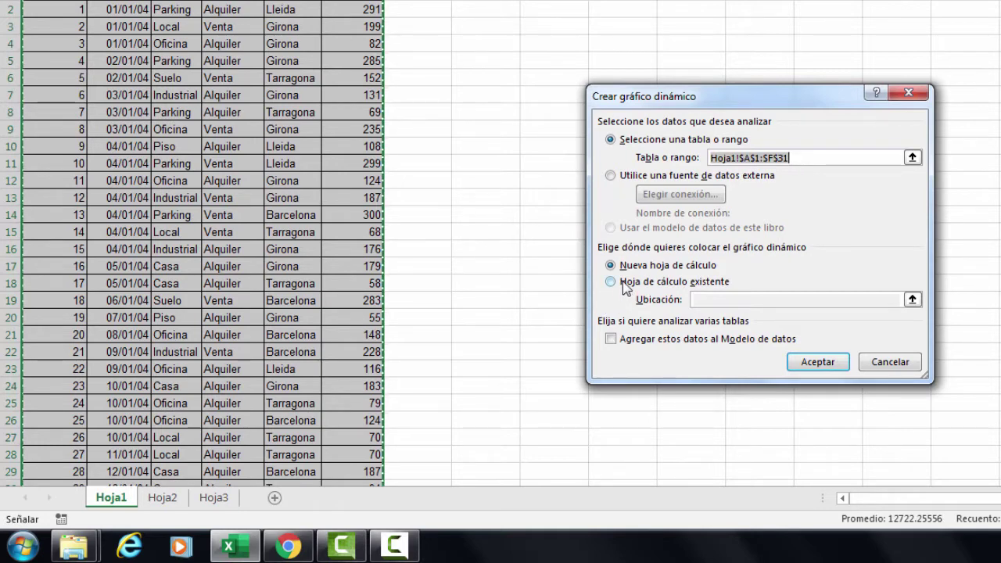
# Step: Place the pivot chart on the existing sheet at Hoja1!$H$4 and confirm
pyautogui.click(624, 285)
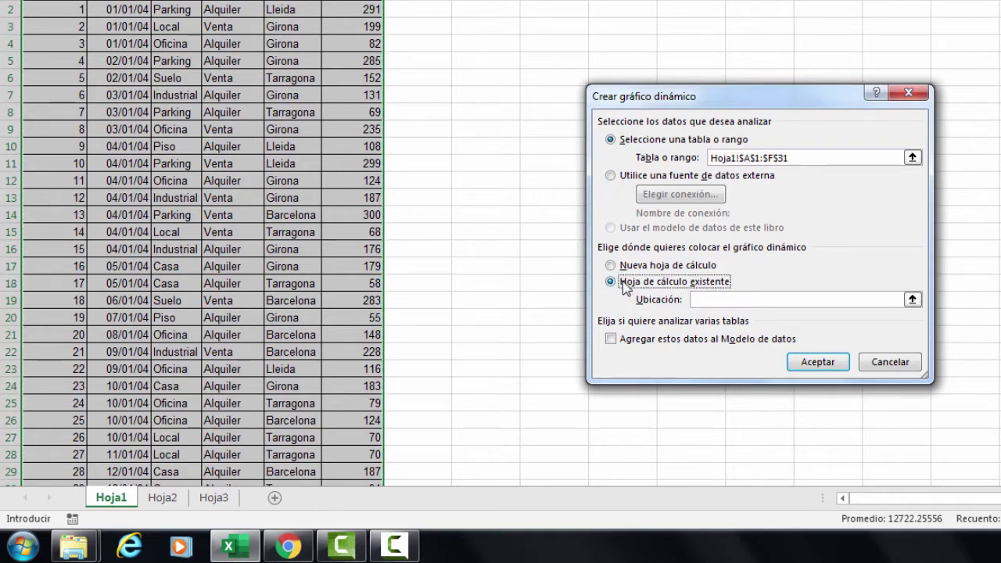
pyautogui.click(913, 302)
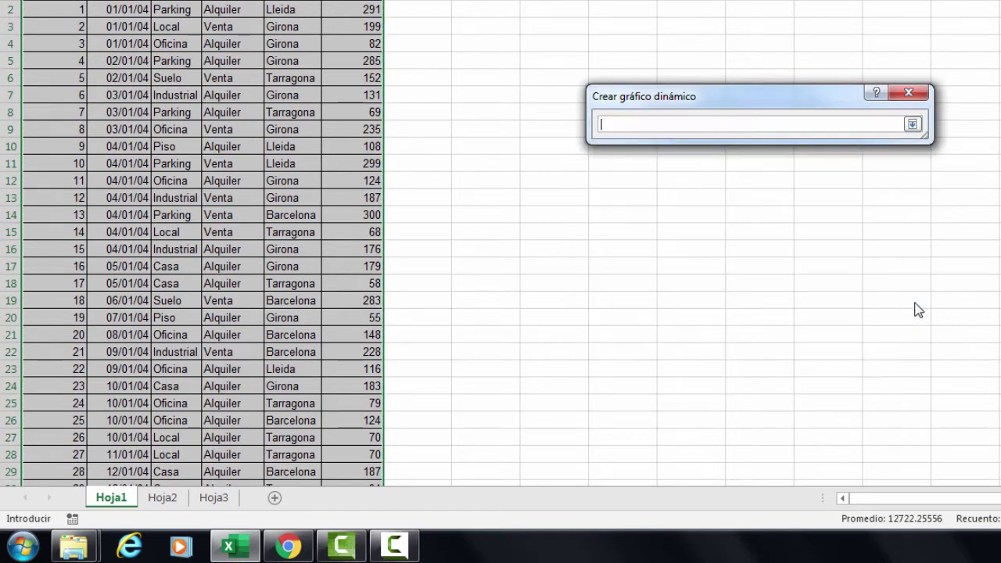
pyautogui.click(504, 45)
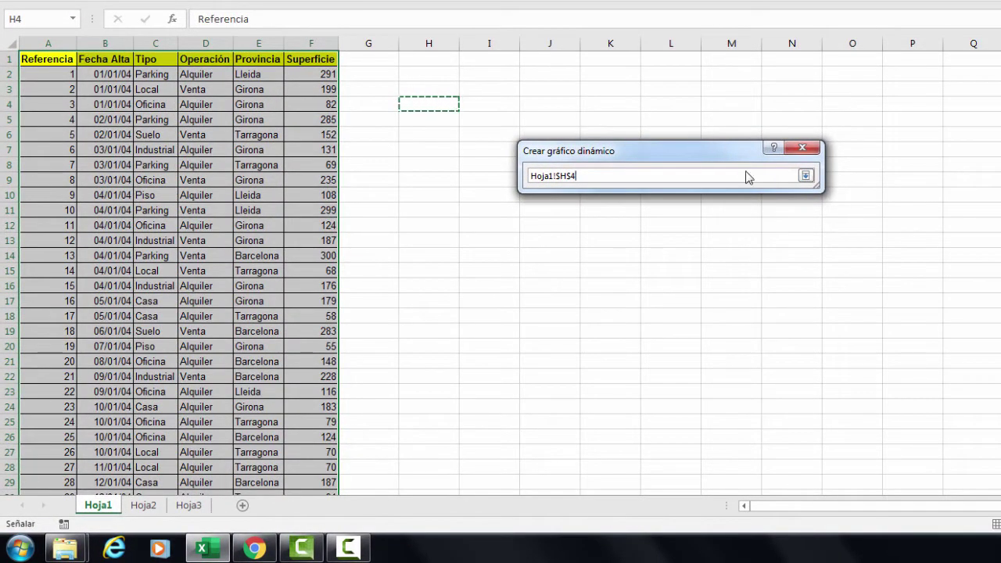
pyautogui.click(806, 177)
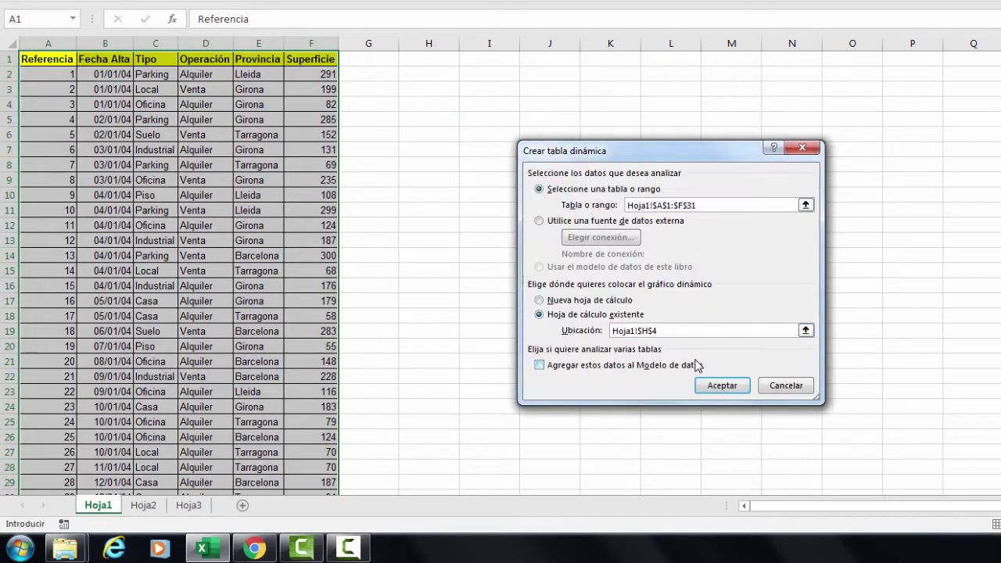
pyautogui.click(707, 386)
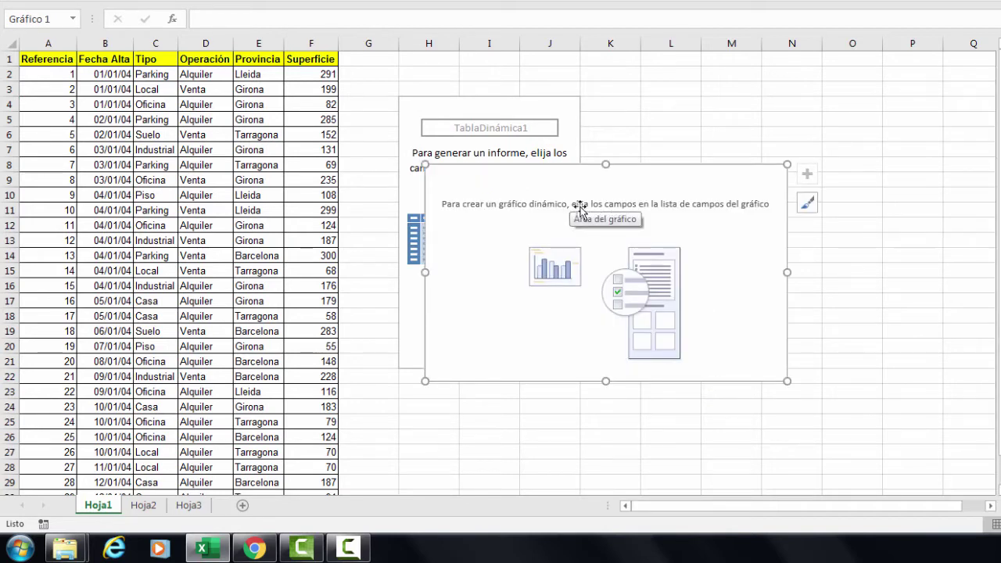
# Step: Put Provincia in Ejes (categorías) and Superficie in Valores as a sum
pyautogui.moveTo(580, 208); pyautogui.dragTo(565, 175)
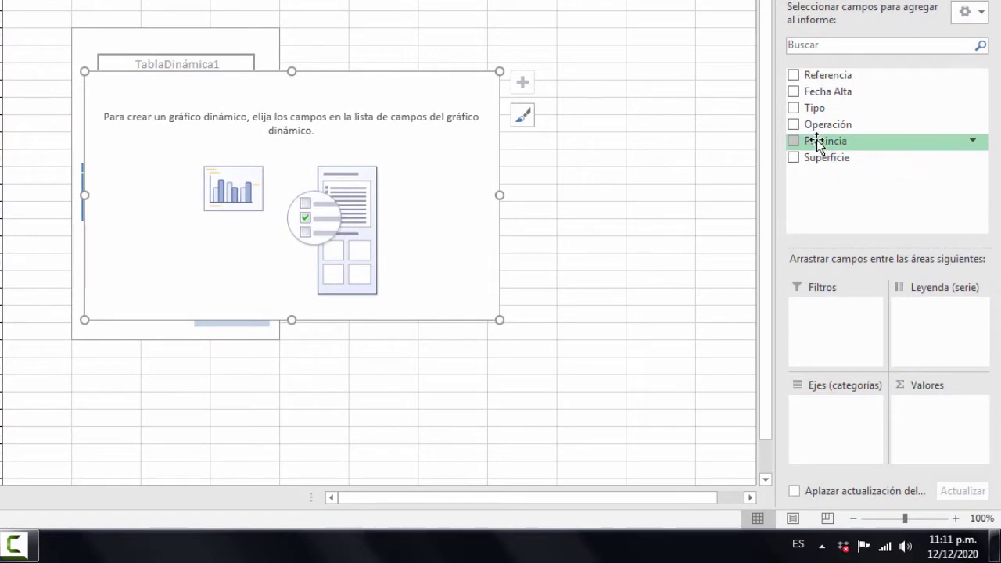
pyautogui.moveTo(818, 143); pyautogui.dragTo(834, 427)
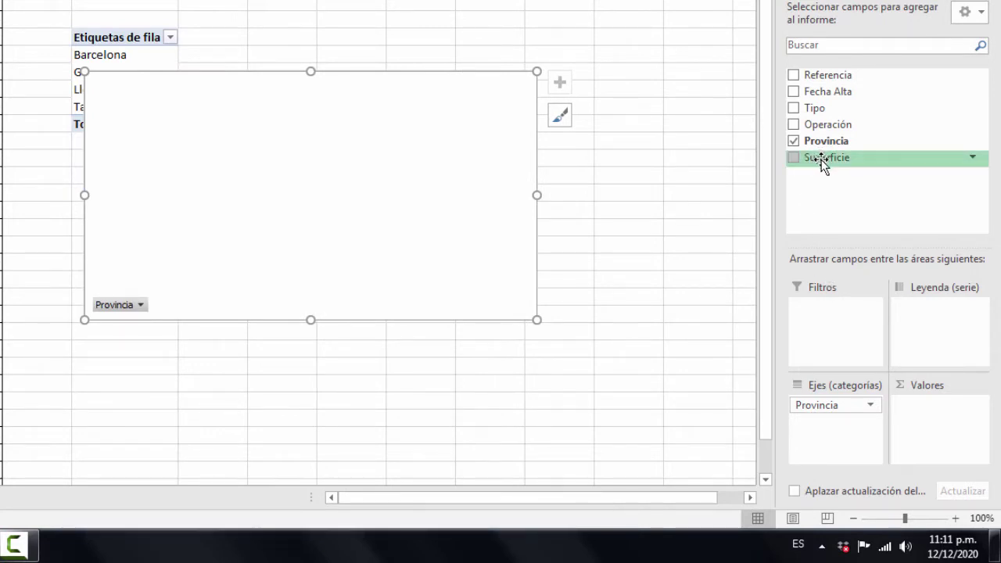
pyautogui.moveTo(823, 161)
pyautogui.mouseDown()
pyautogui.moveTo(907, 395)
pyautogui.moveTo(931, 417)
pyautogui.mouseUp()
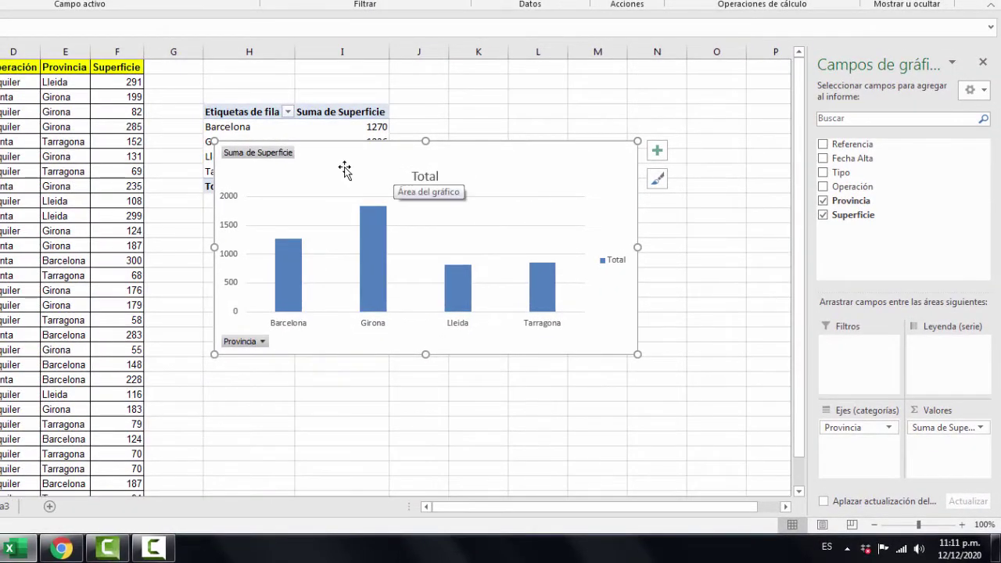
# Step: Move the chart below the pivot table, enlarge it, and delete its horizontal gridlines
pyautogui.moveTo(345, 171); pyautogui.dragTo(321, 231)
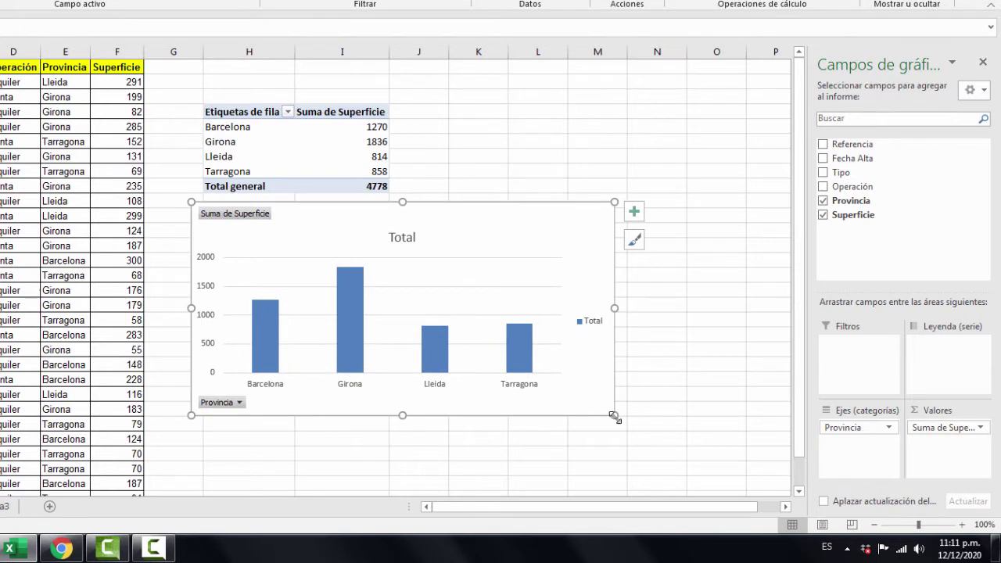
pyautogui.moveTo(614, 415); pyautogui.dragTo(686, 464)
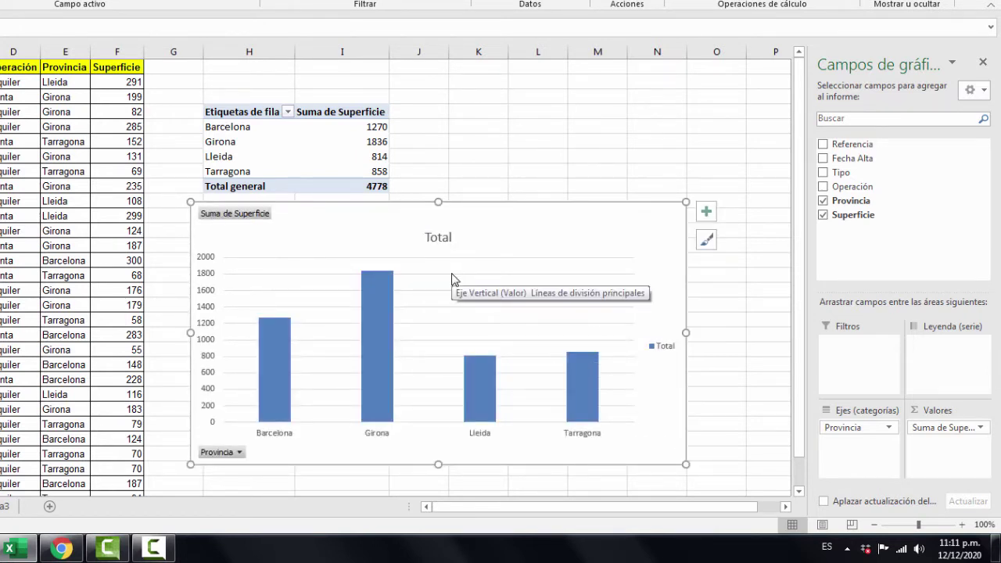
pyautogui.click(454, 280)
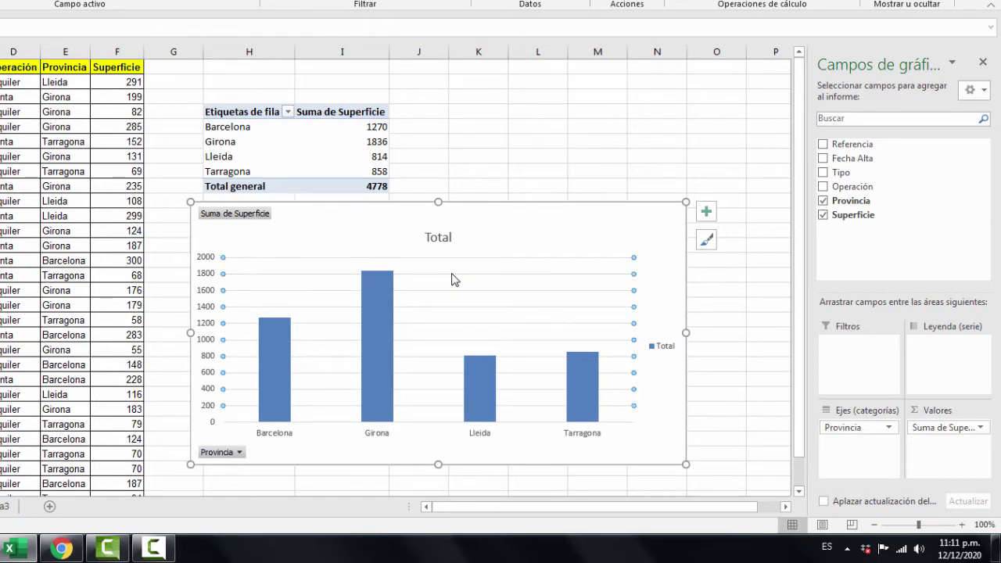
pyautogui.press('Delete')
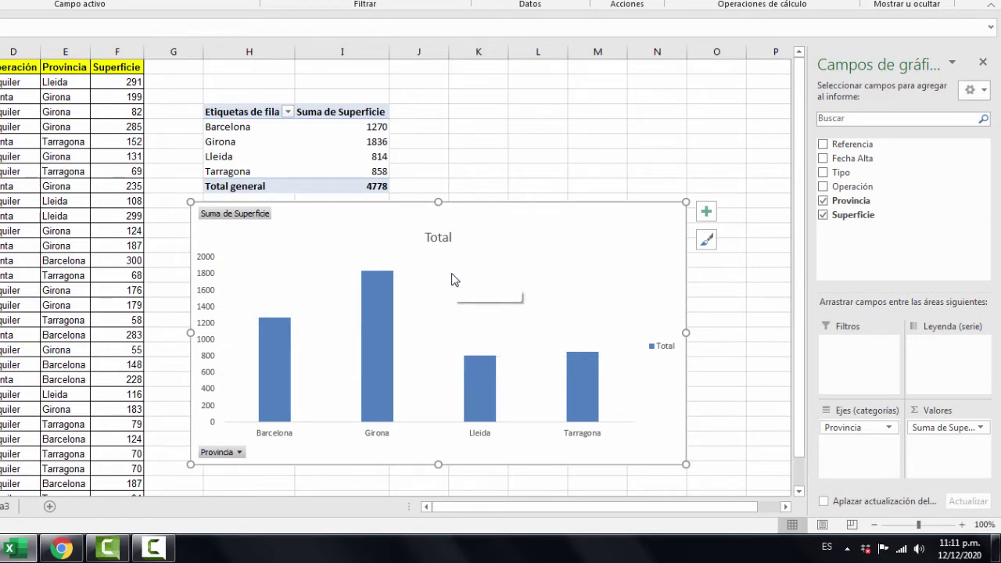
# Step: Add data labels to the Total series showing 1270, 1836, 814 and 858
pyautogui.click(273, 344)
pyautogui.click(274, 348)
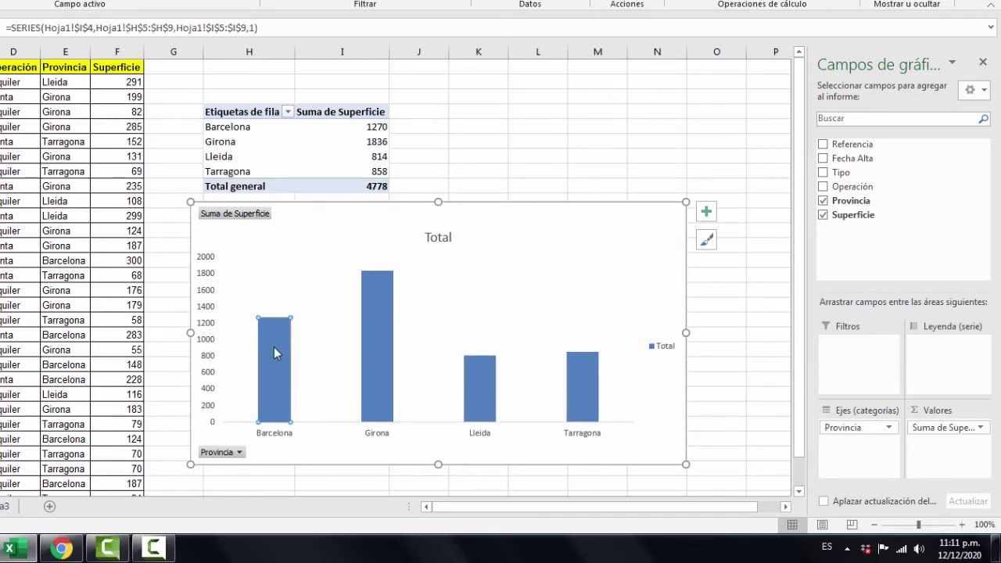
pyautogui.click(344, 320)
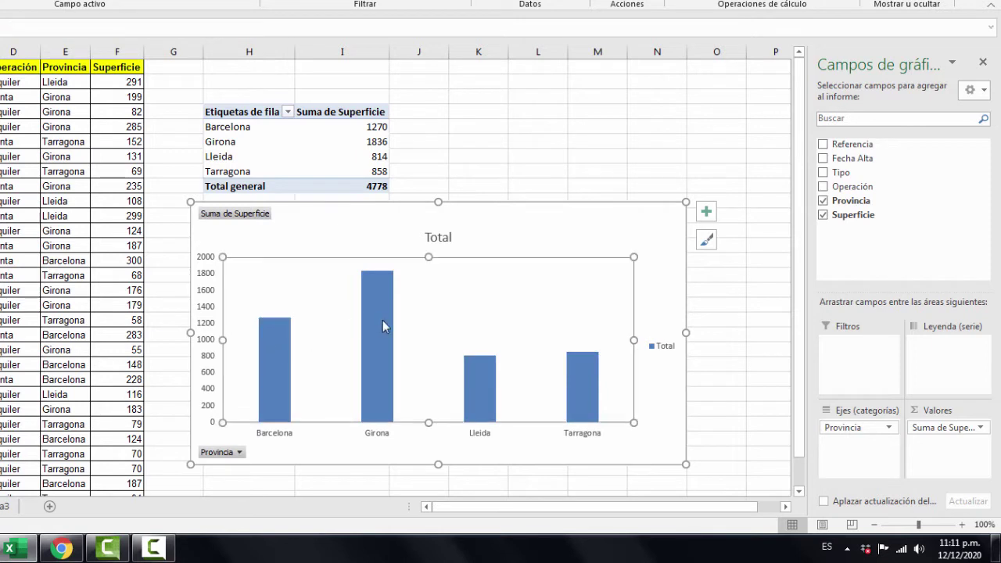
pyautogui.click(381, 327)
pyautogui.rightClick(383, 323)
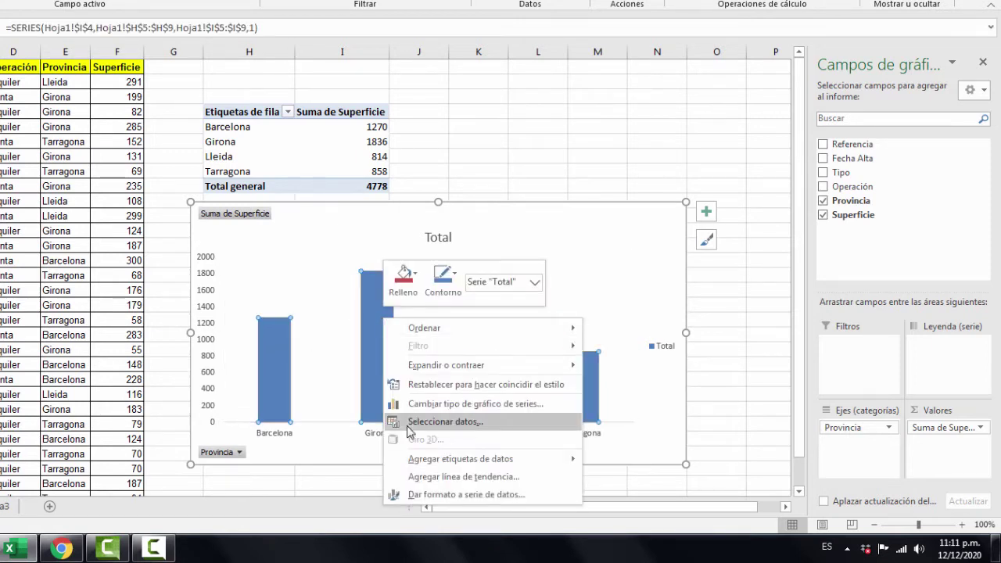
pyautogui.click(449, 460)
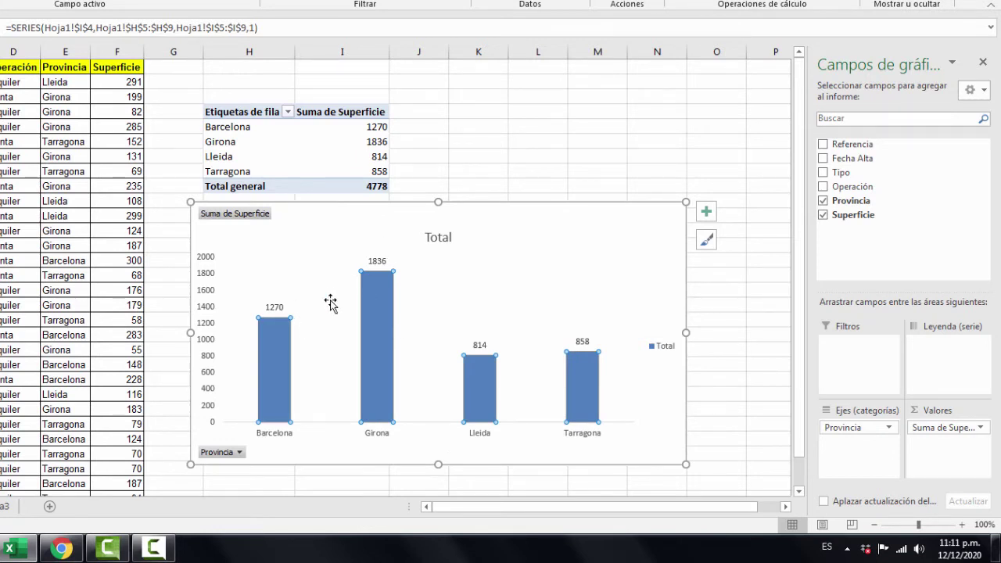
pyautogui.click(379, 258)
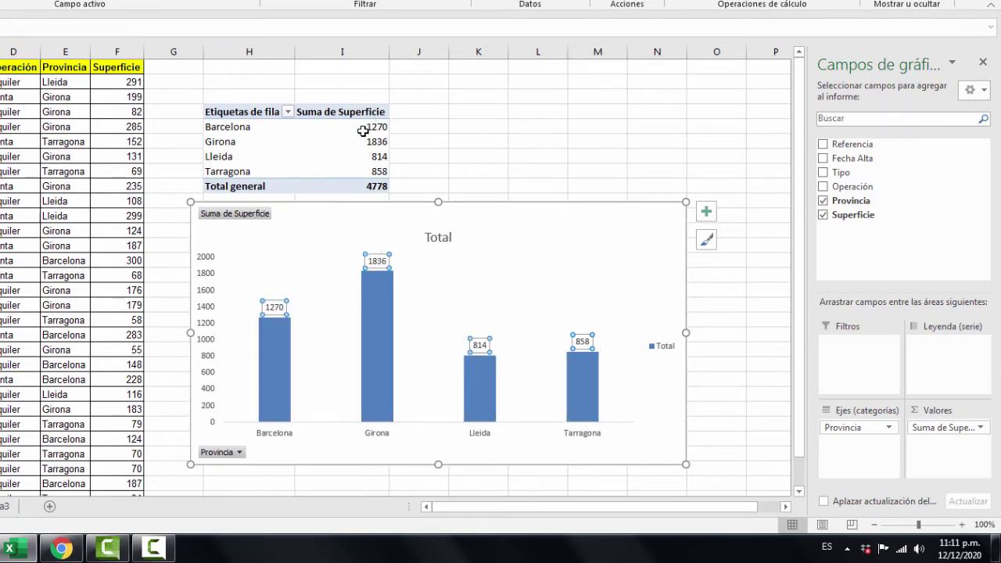
pyautogui.moveTo(361, 129); pyautogui.dragTo(337, 171)
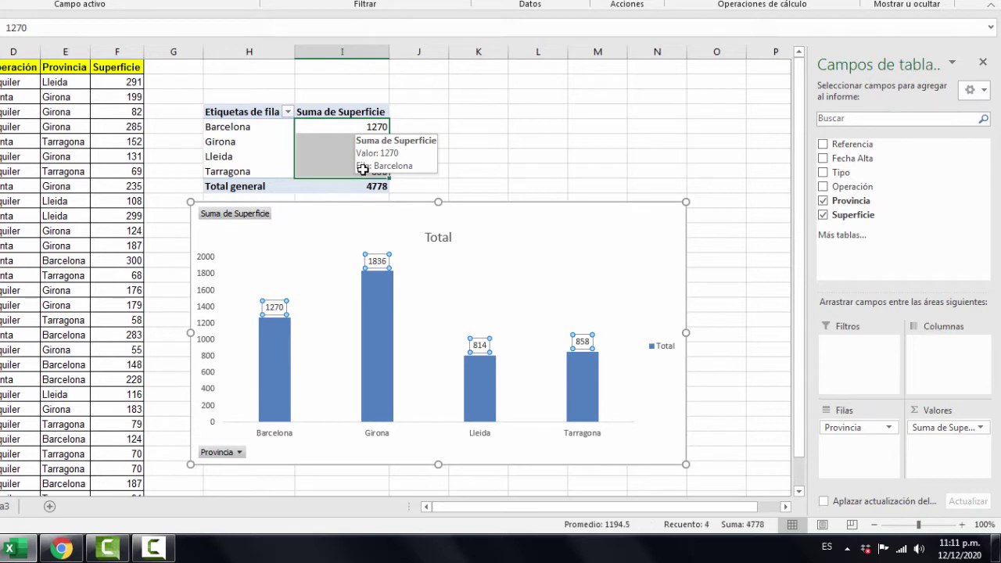
pyautogui.click(468, 123)
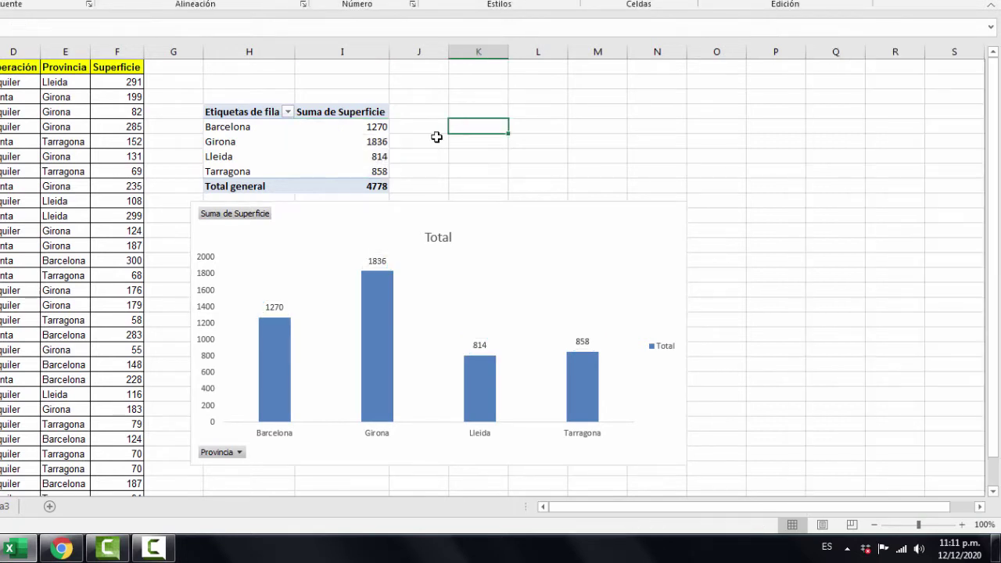
pyautogui.click(367, 126)
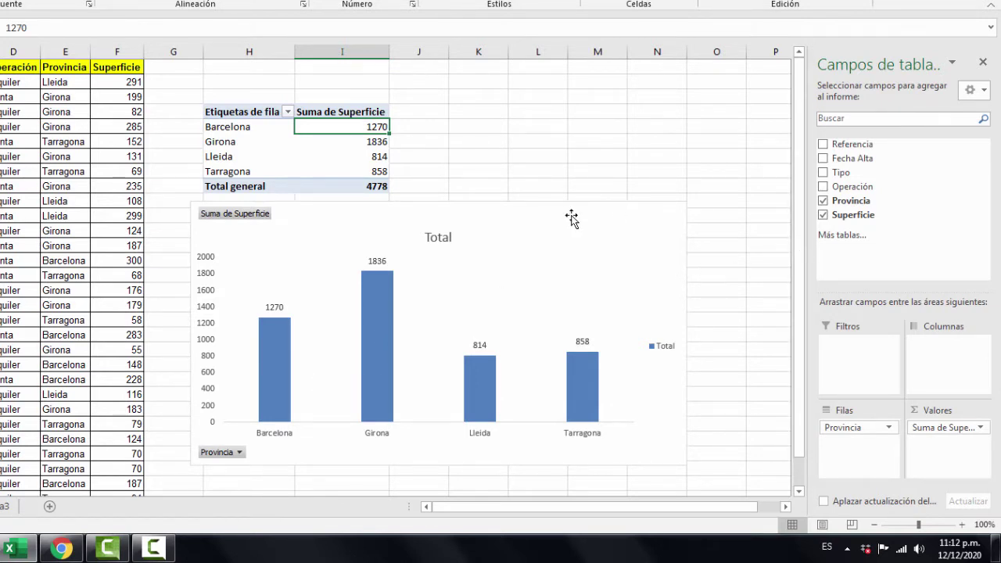
pyautogui.moveTo(121, 81)
pyautogui.mouseDown()
pyautogui.moveTo(115, 351)
pyautogui.moveTo(125, 463)
pyautogui.moveTo(146, 59)
pyautogui.mouseUp()
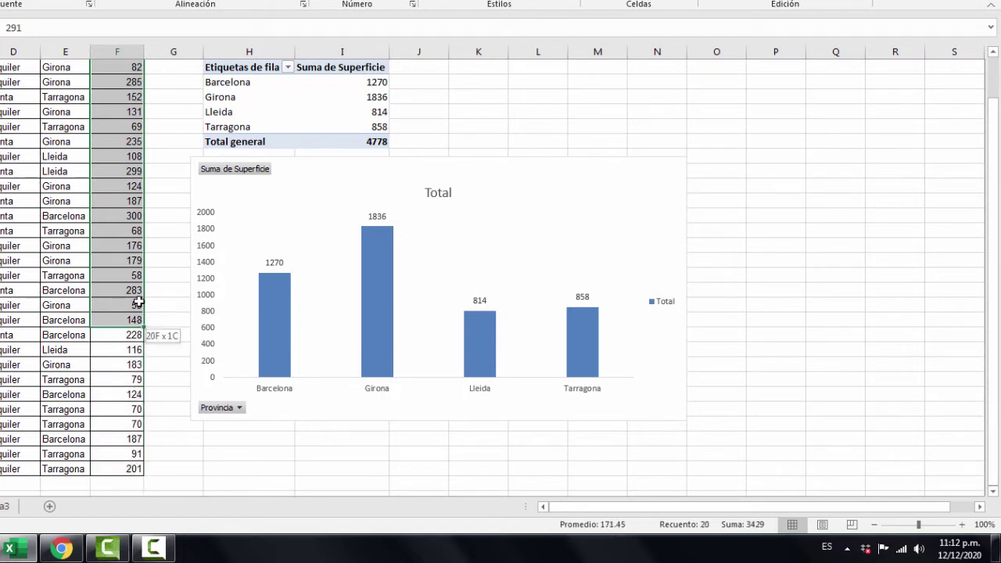
pyautogui.click(179, 113)
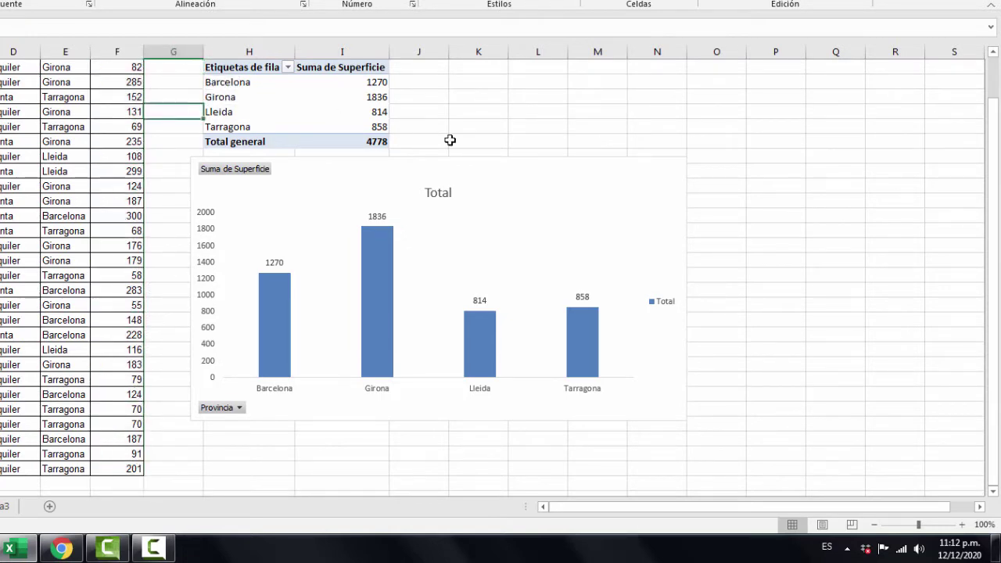
pyautogui.moveTo(990, 243); pyautogui.dragTo(990, 233)
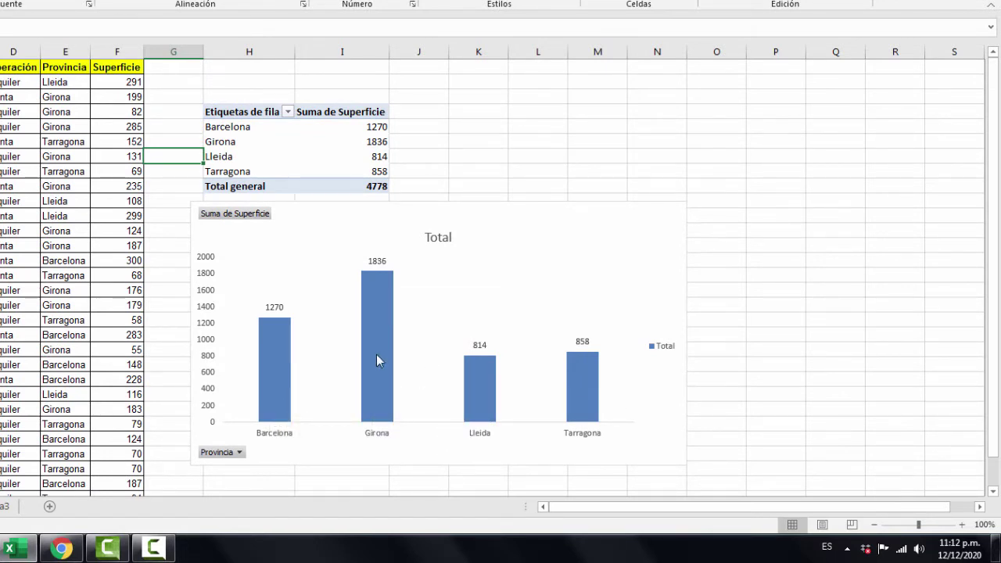
pyautogui.click(376, 326)
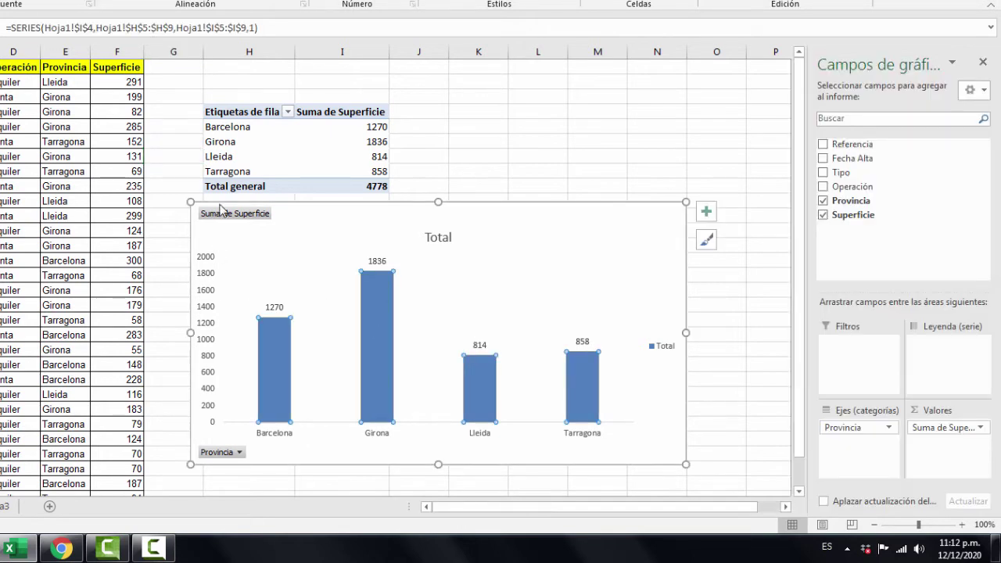
pyautogui.click(442, 149)
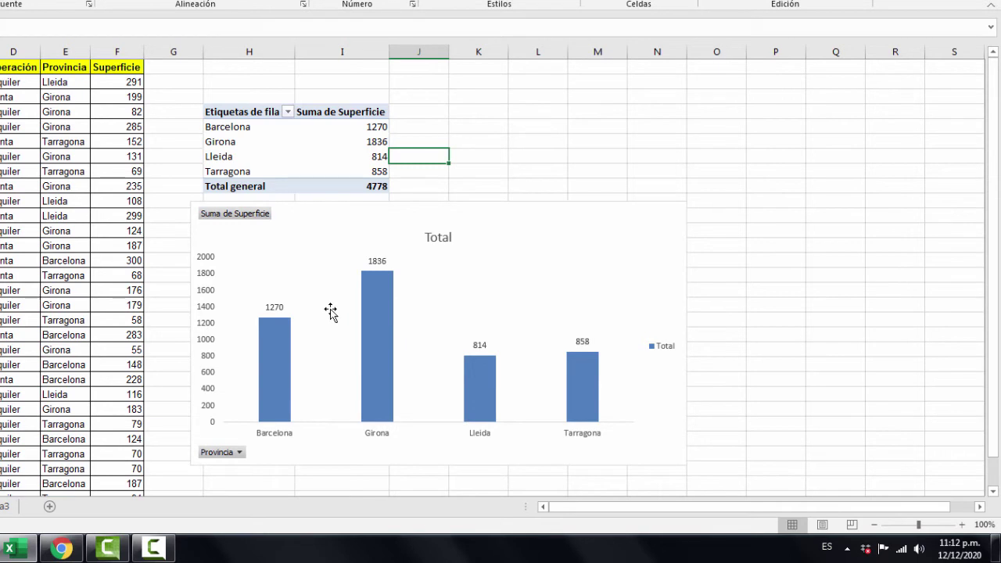
pyautogui.click(340, 156)
pyautogui.click(335, 129)
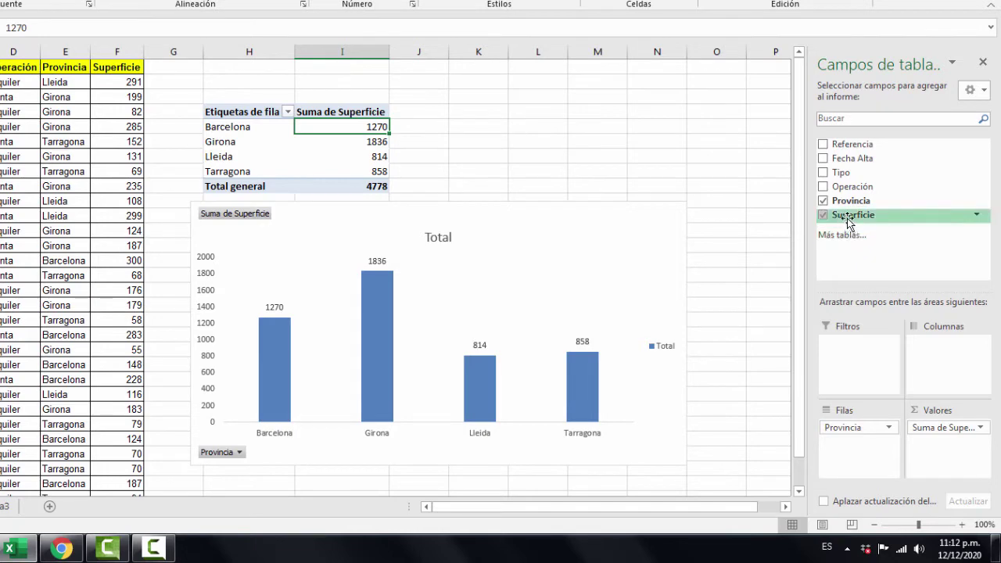
# Step: Add Superficie to Valores again as Suma de Superficie2 and give its red bars data labels
pyautogui.moveTo(849, 220); pyautogui.dragTo(943, 461)
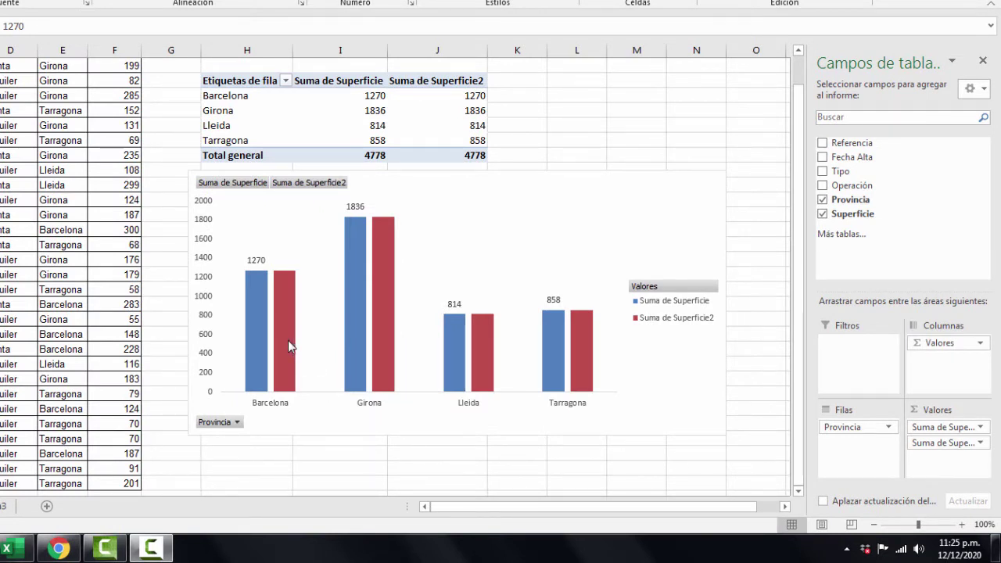
pyautogui.moveTo(288, 346)
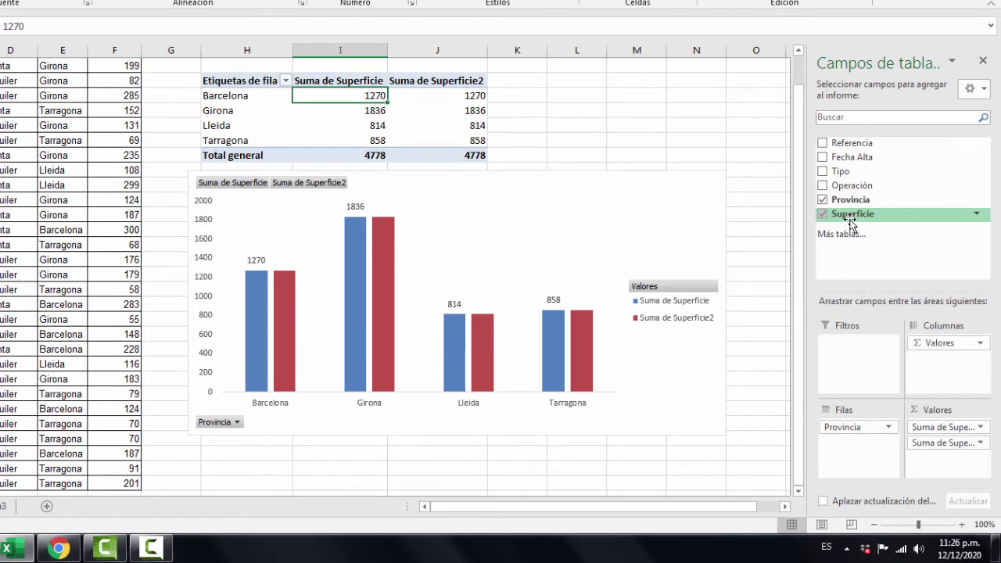
pyautogui.click(287, 332)
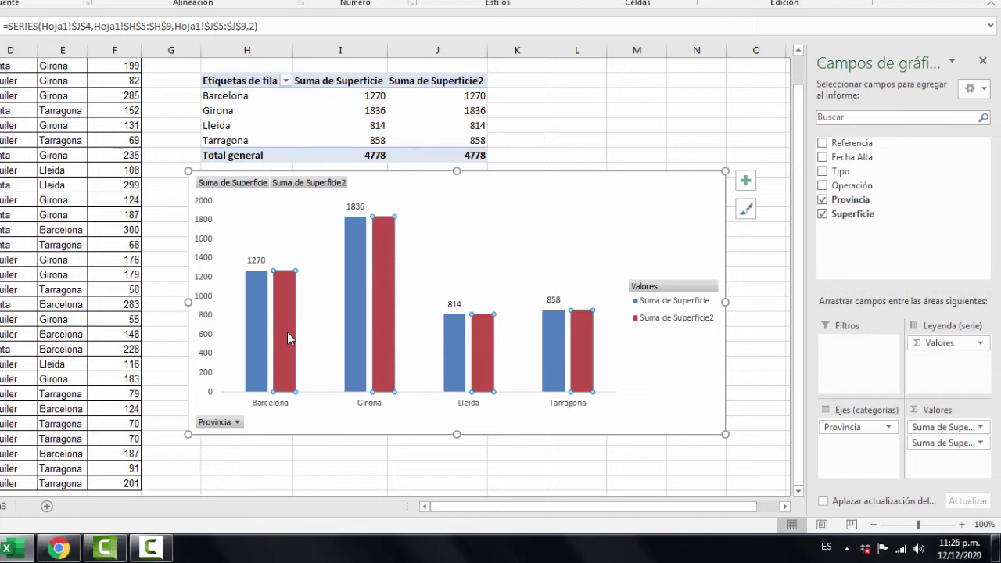
pyautogui.rightClick(282, 331)
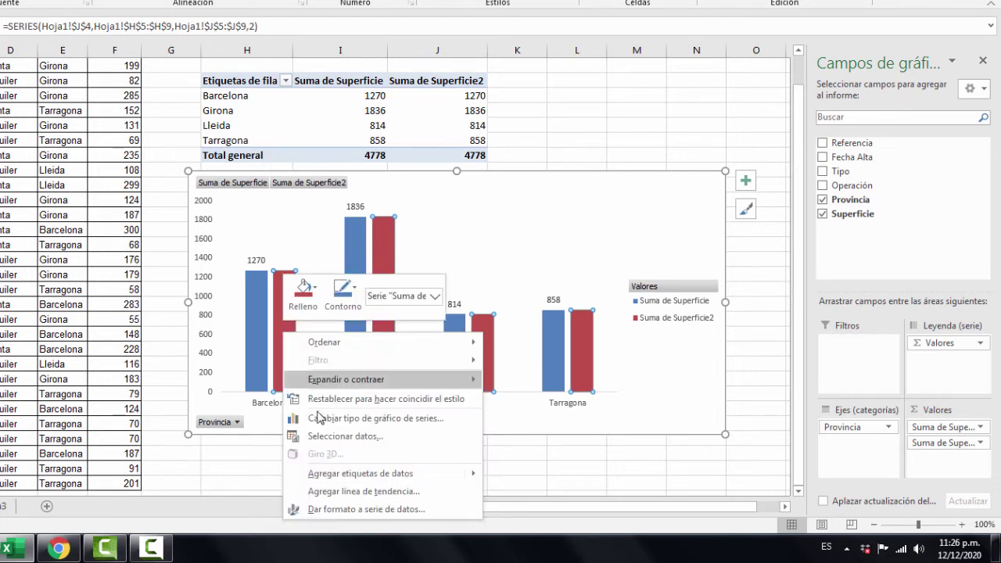
pyautogui.click(376, 474)
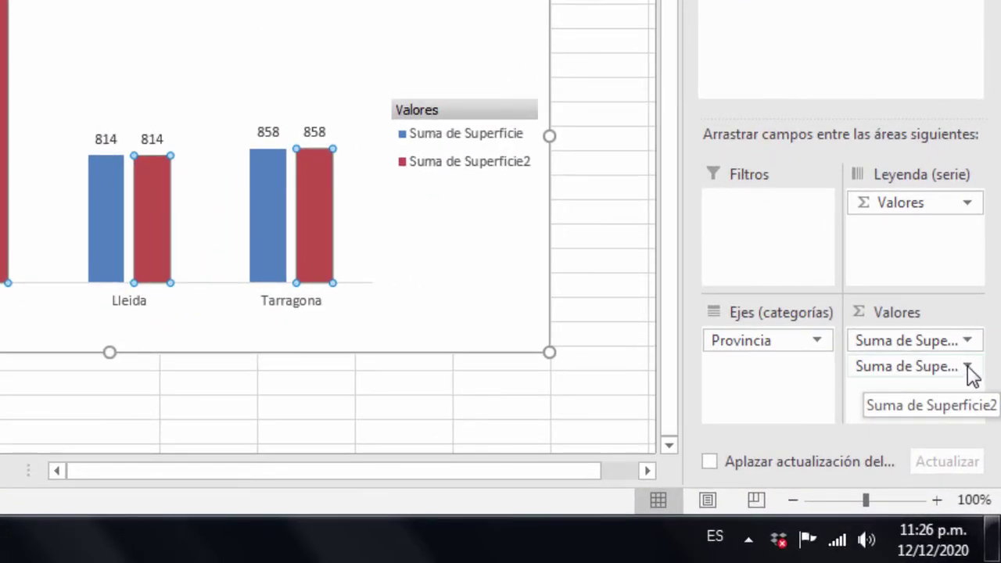
# Step: Set Suma de Superficie2 to show values as % del total general
pyautogui.click(969, 367)
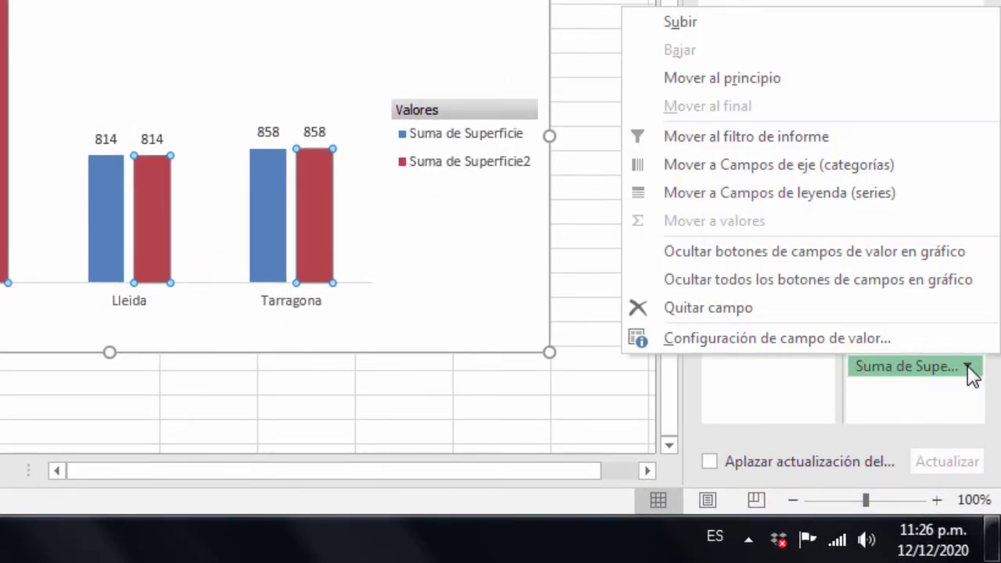
pyautogui.click(704, 344)
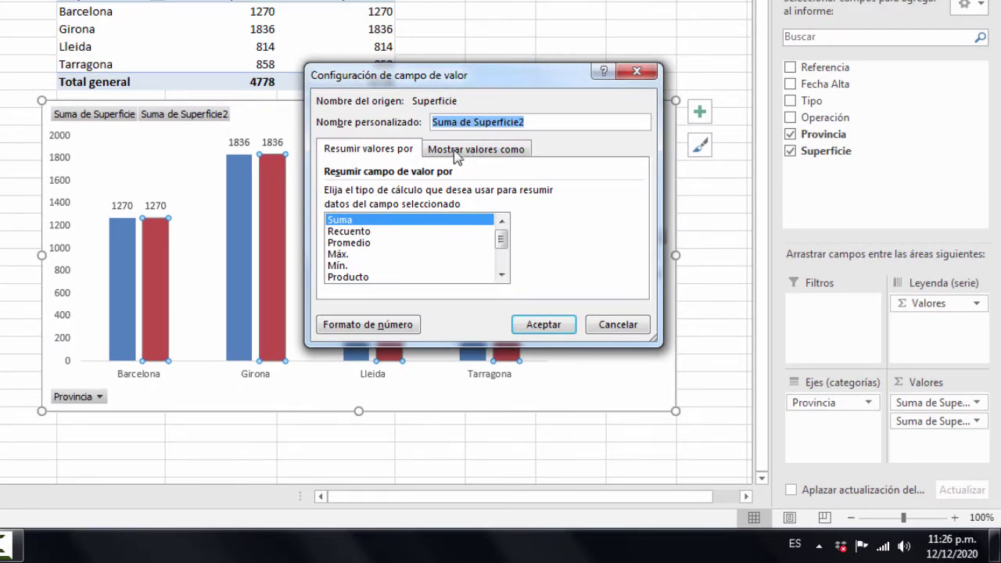
pyautogui.click(453, 156)
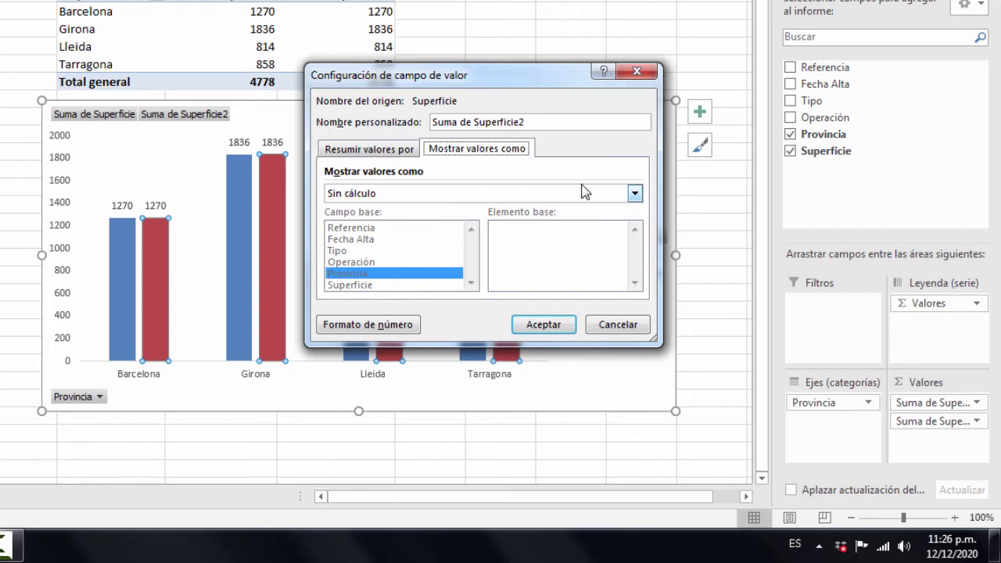
pyautogui.click(635, 194)
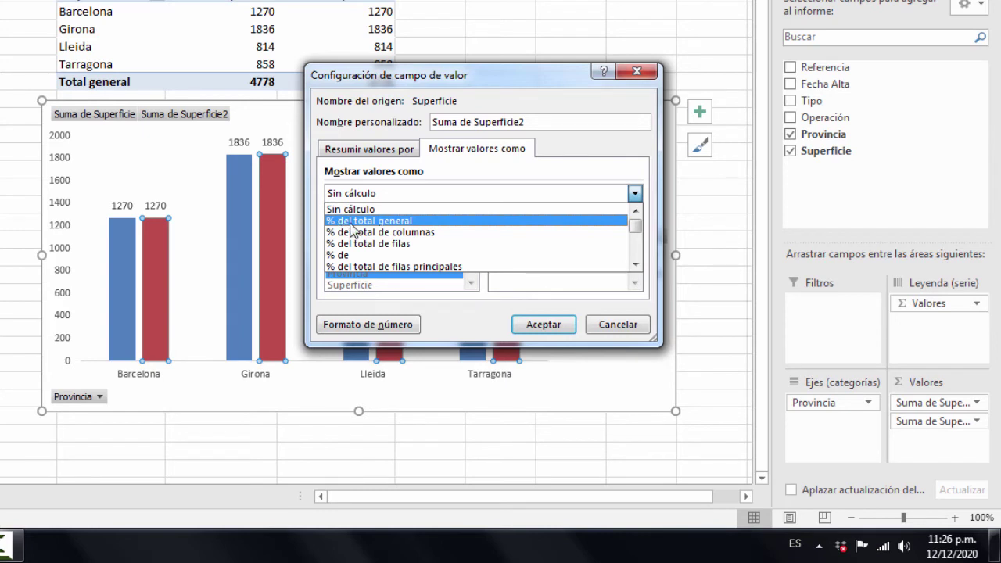
pyautogui.click(352, 226)
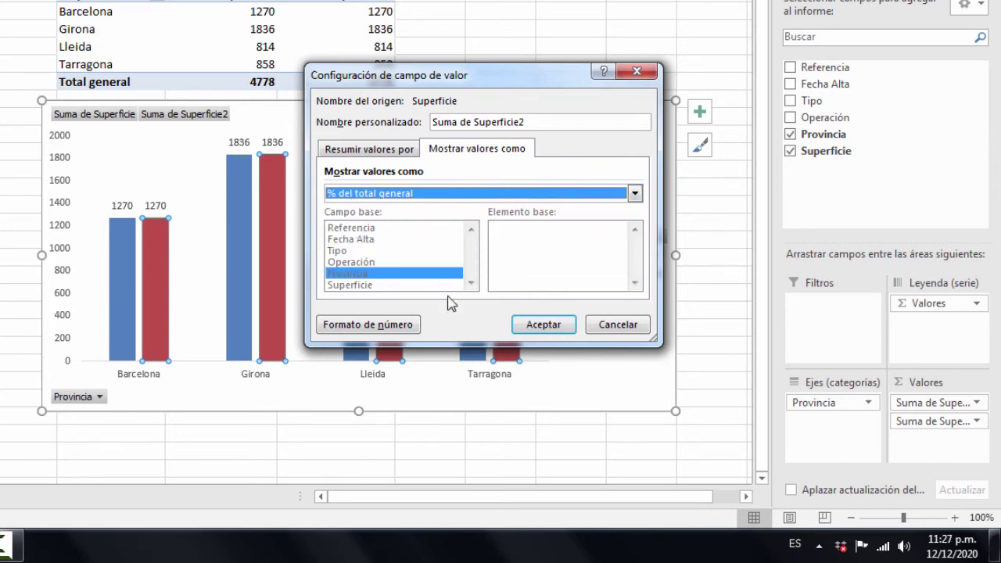
pyautogui.click(529, 332)
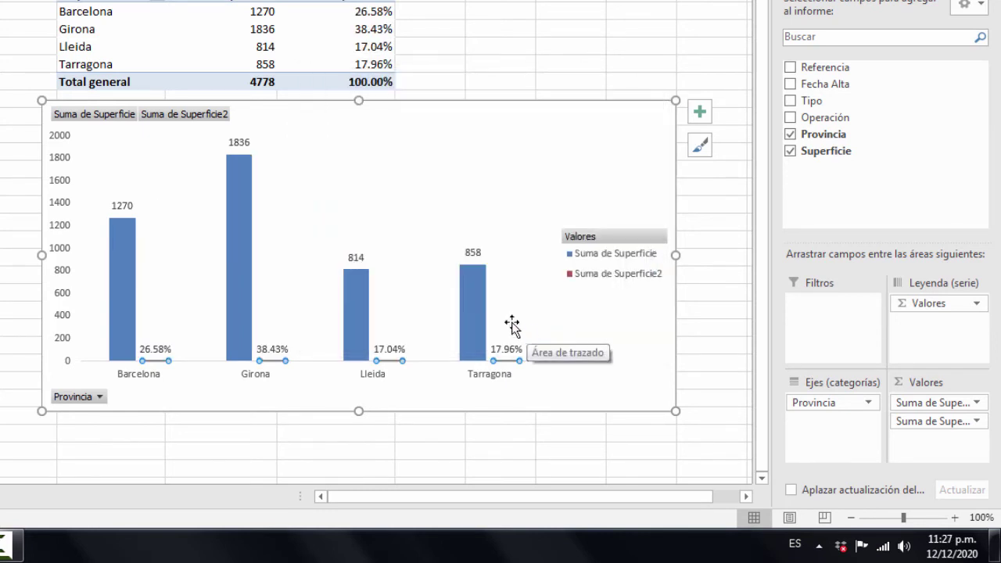
pyautogui.click(303, 454)
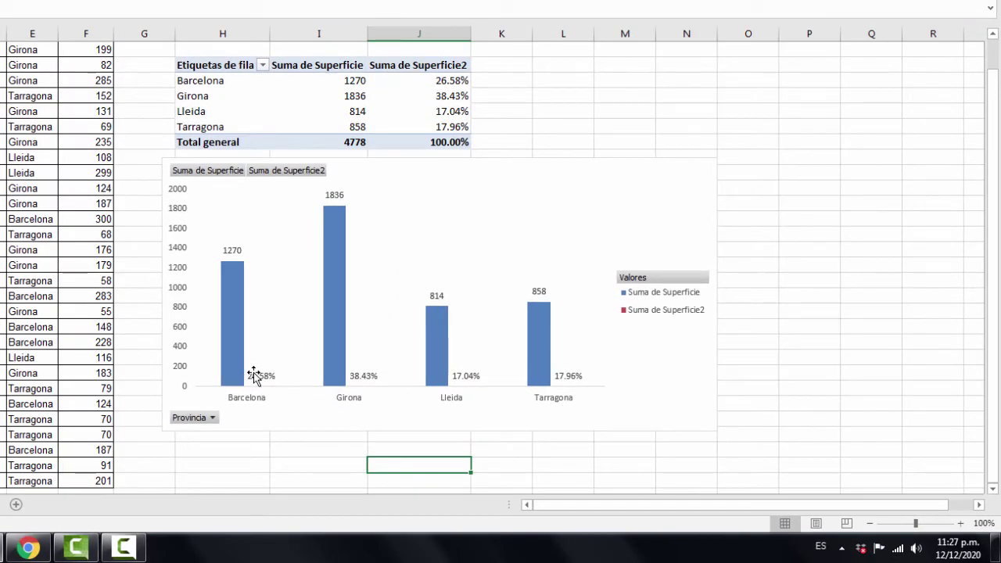
pyautogui.click(253, 373)
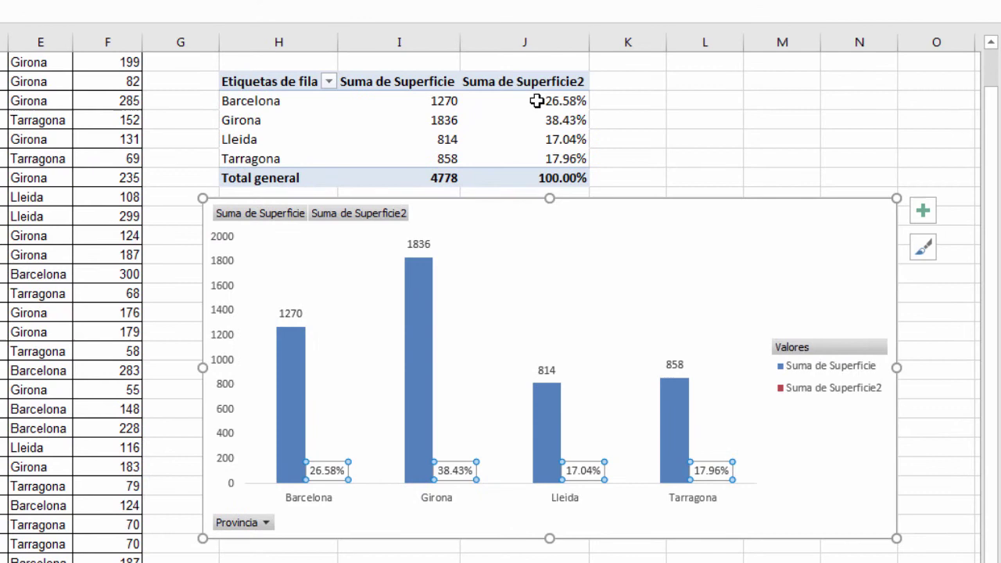
pyautogui.click(537, 100)
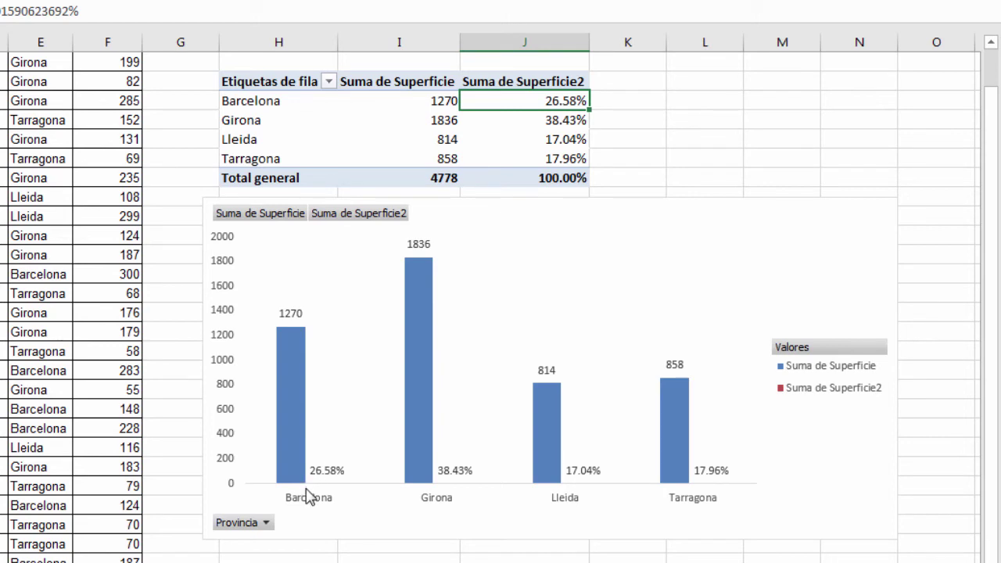
pyautogui.moveTo(307, 476)
pyautogui.click(321, 472)
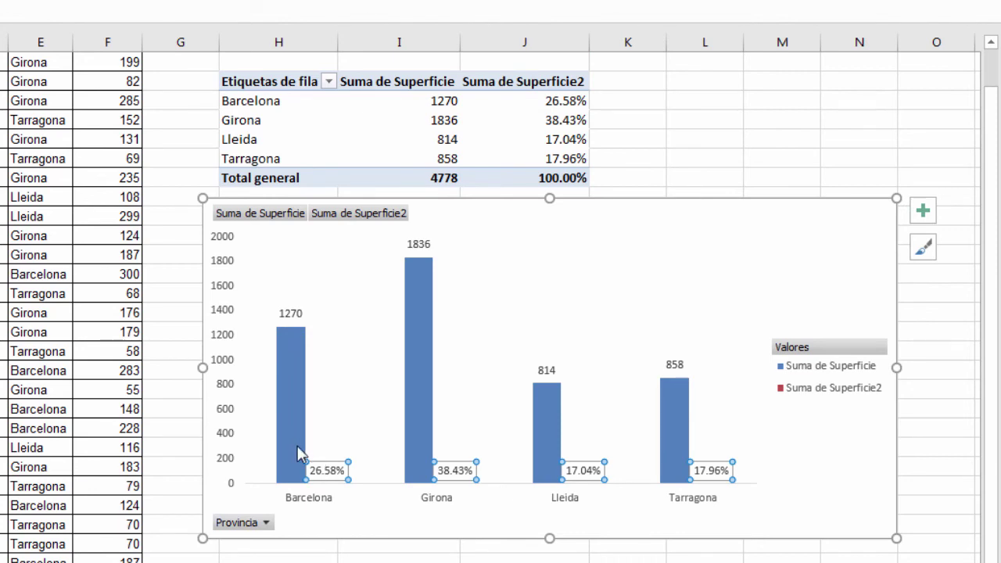
pyautogui.click(426, 436)
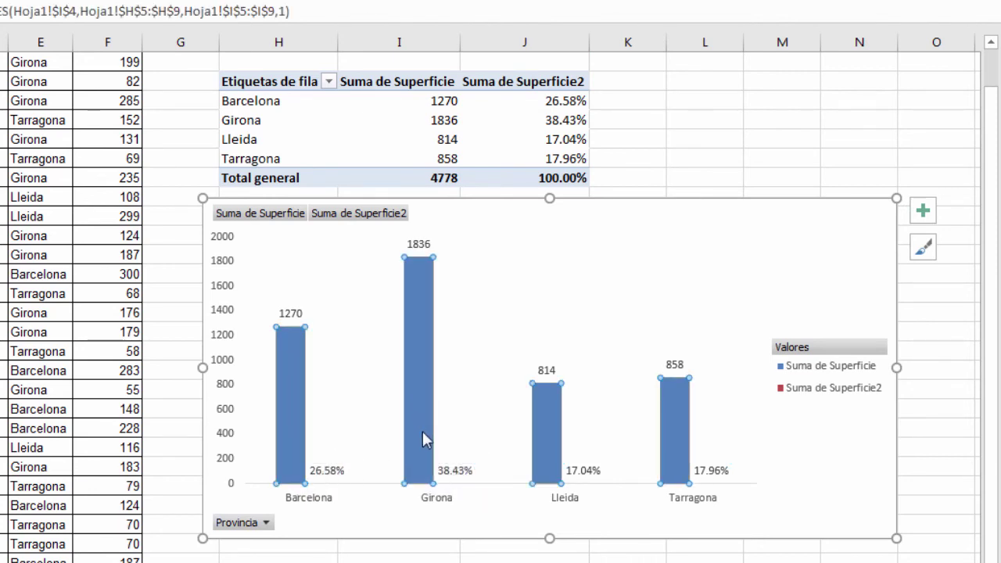
pyautogui.click(452, 468)
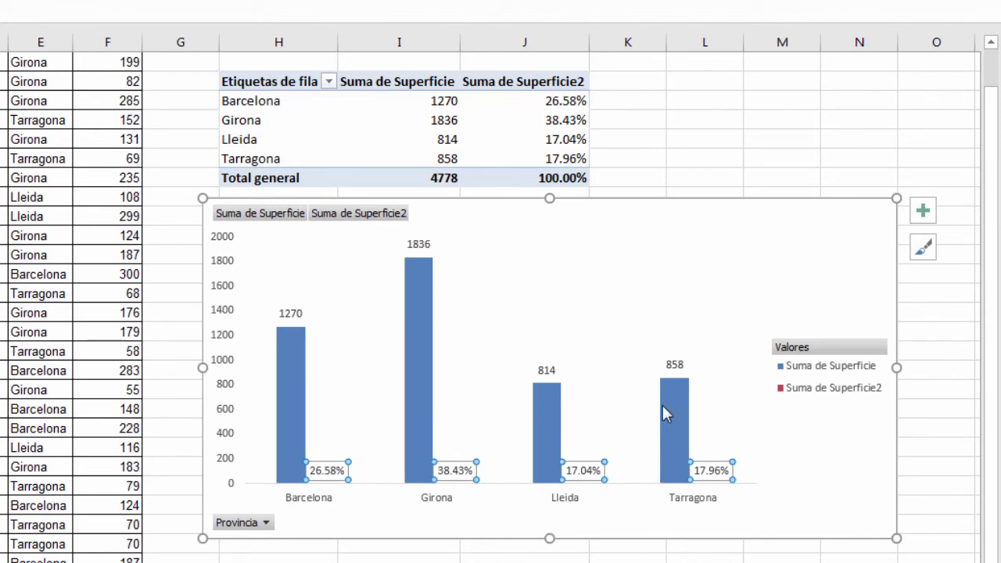
pyautogui.moveTo(672, 416)
pyautogui.click(9, 172)
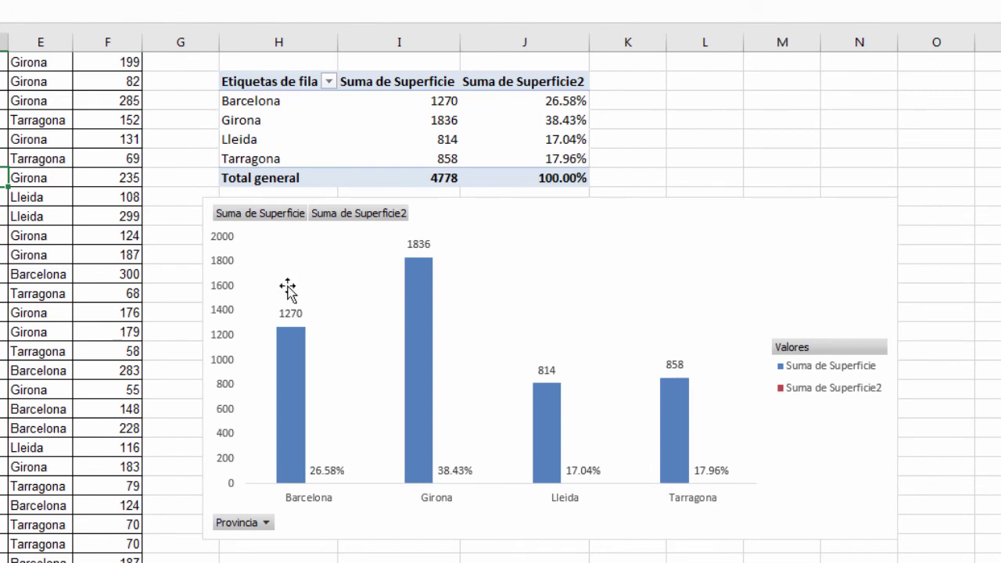
pyautogui.click(15, 100)
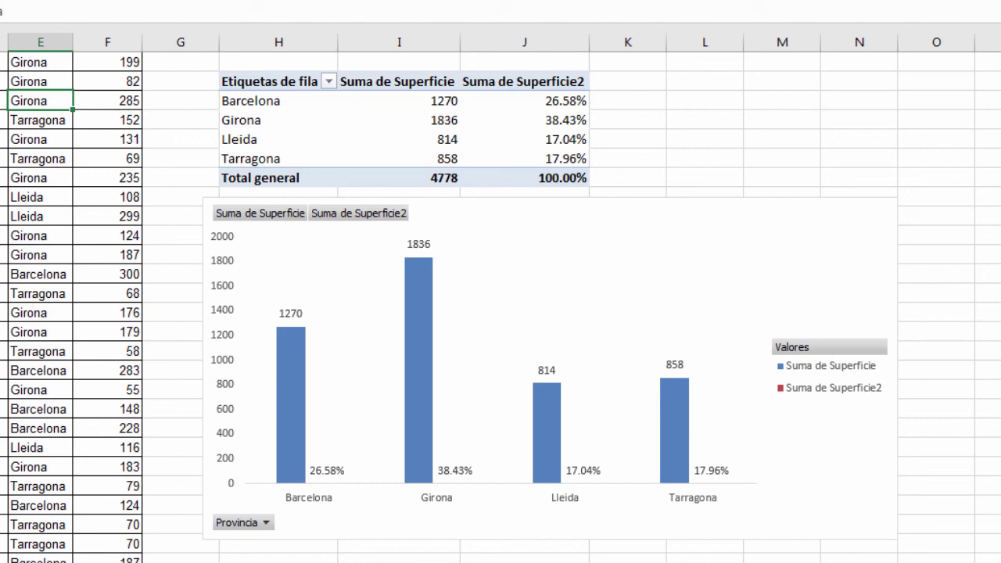
pyautogui.press('F9')
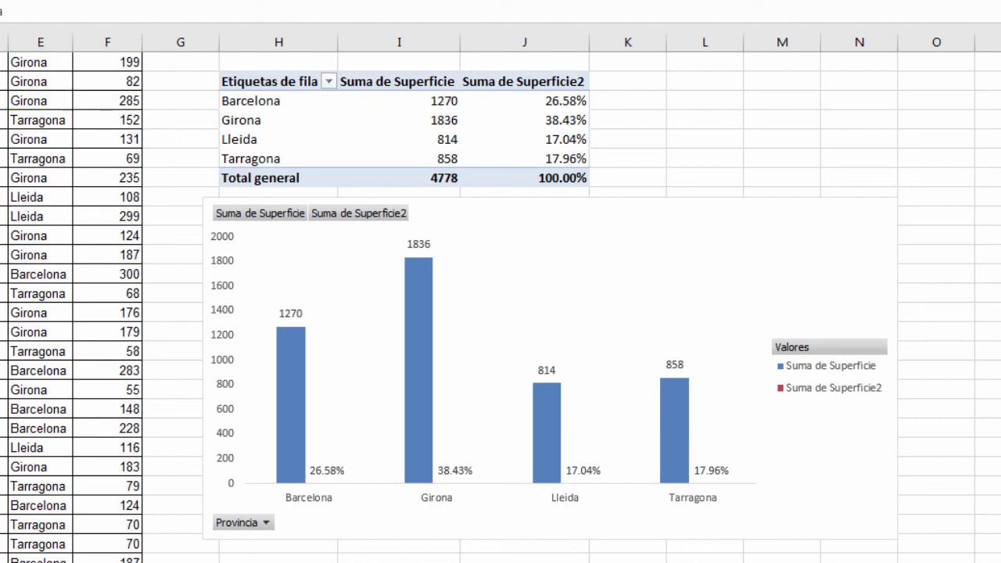